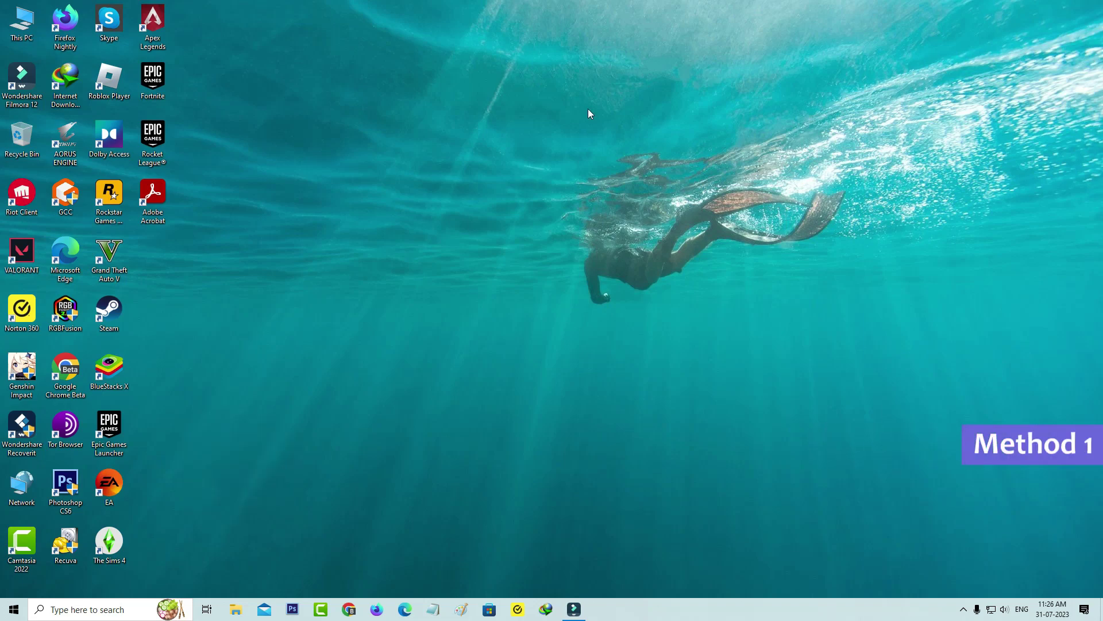
Open File Explorer and browse to C:\Windows\SoftwareDistribution
key(super+e)
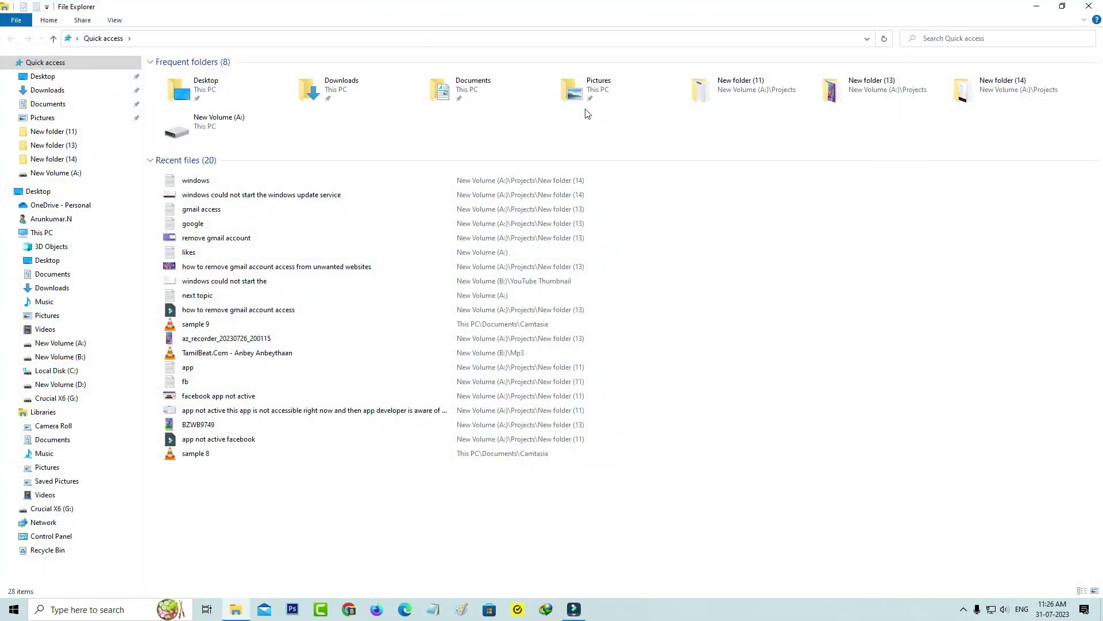
click(46, 234)
double_click(507, 174)
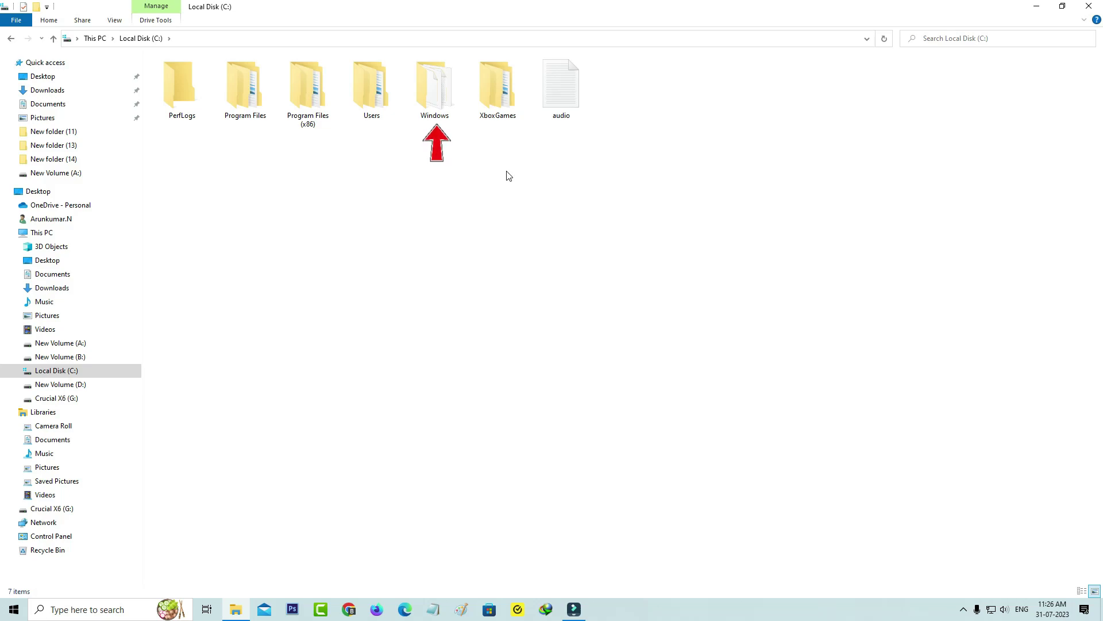
click(435, 100)
double_click(435, 99)
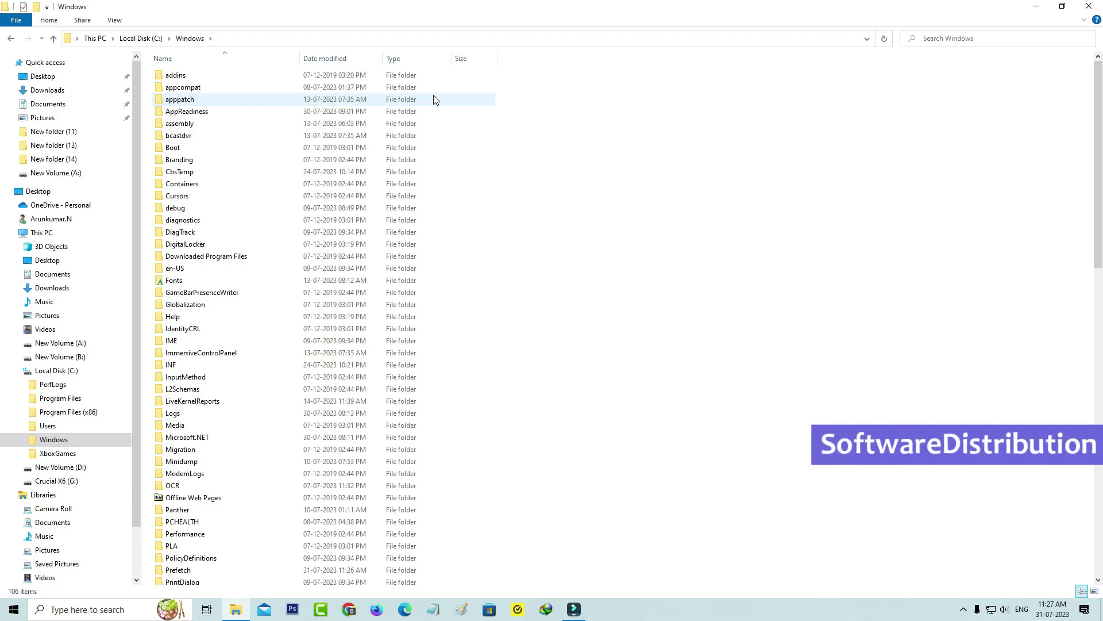
click(435, 99)
key(s)
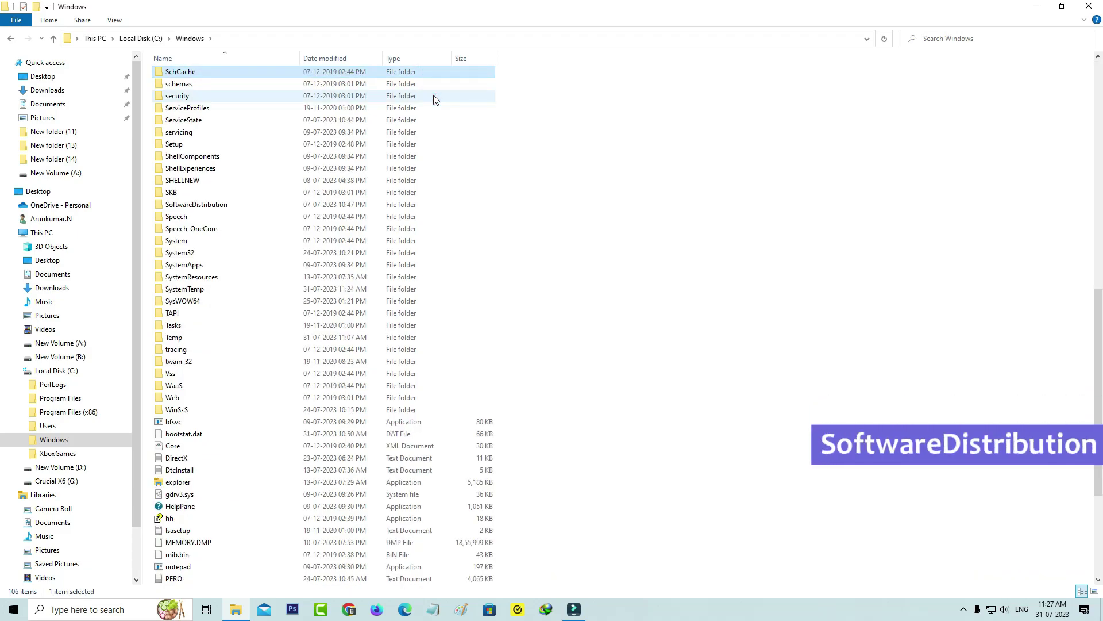
click(241, 206)
double_click(240, 206)
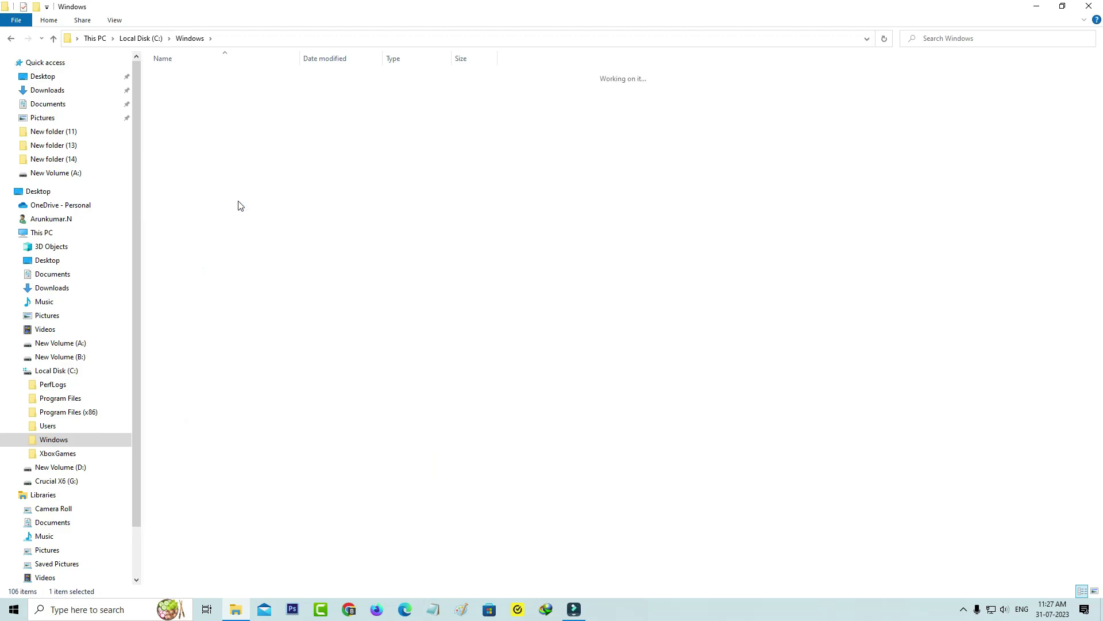
Delete the DataStore folder from SoftwareDistribution
click(225, 77)
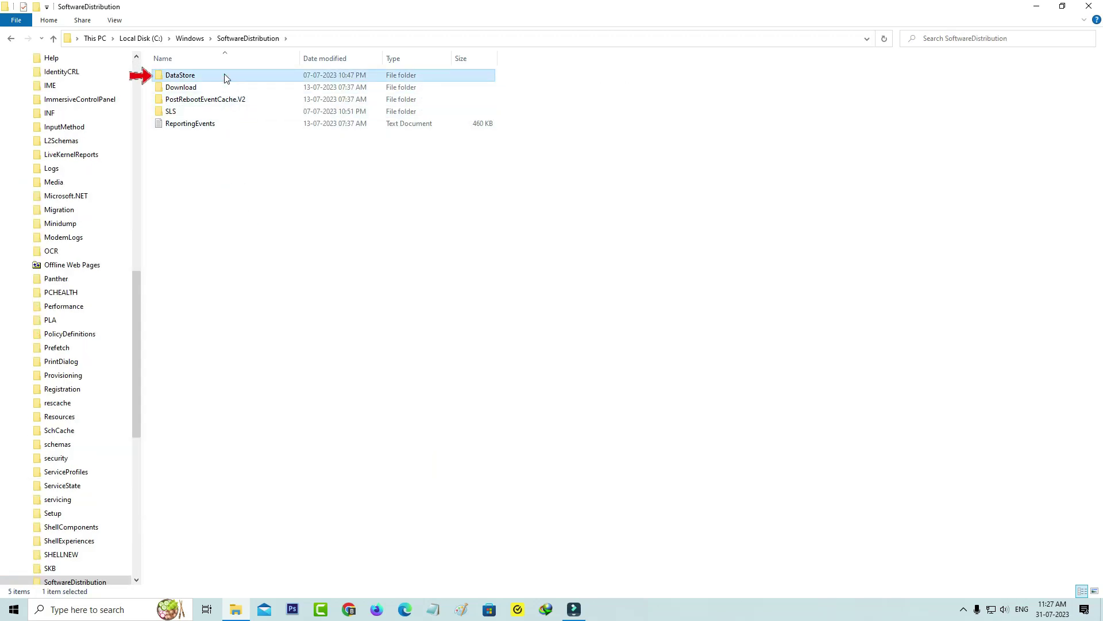
right_click(226, 77)
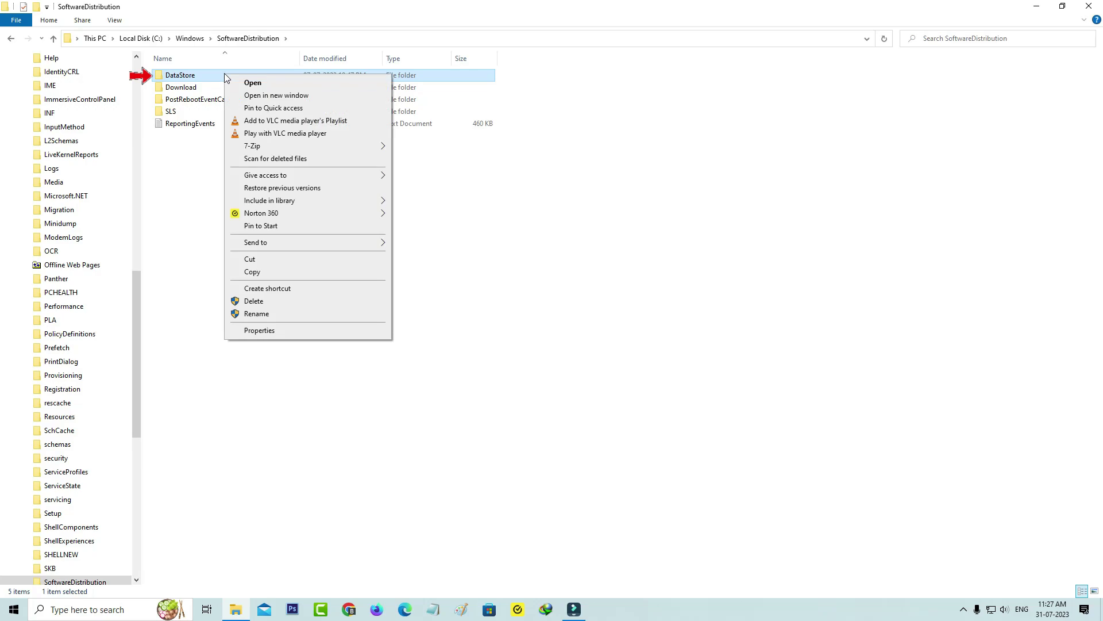
click(274, 305)
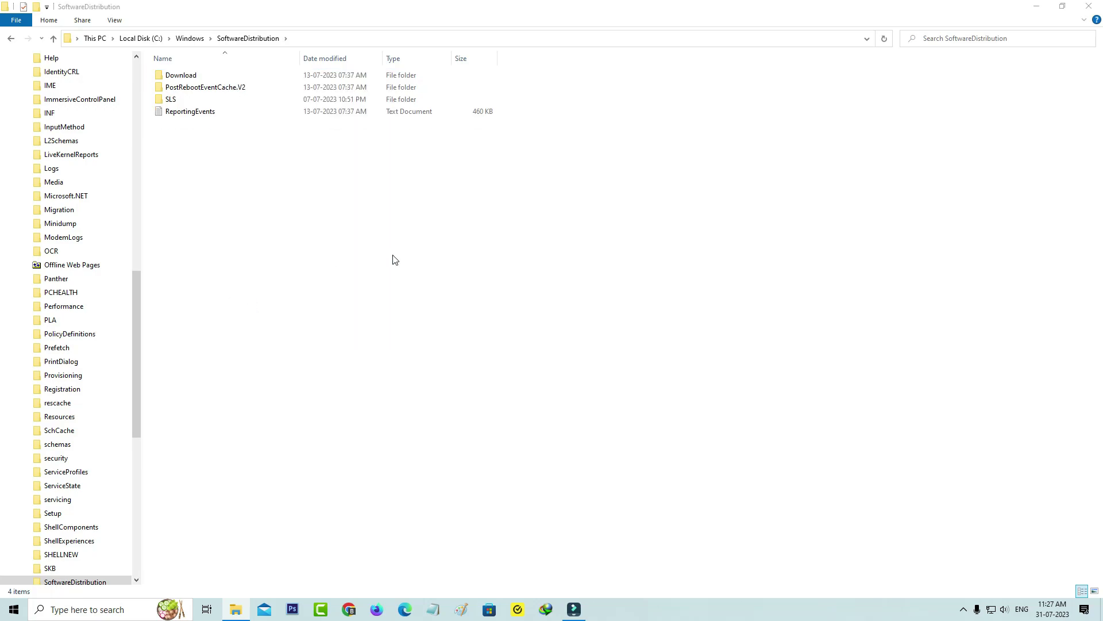
Close File Explorer, set the shut-down choice to Restart, then dismiss the Shut Down Windows dialog
key(alt+F4)
key(alt+F4)
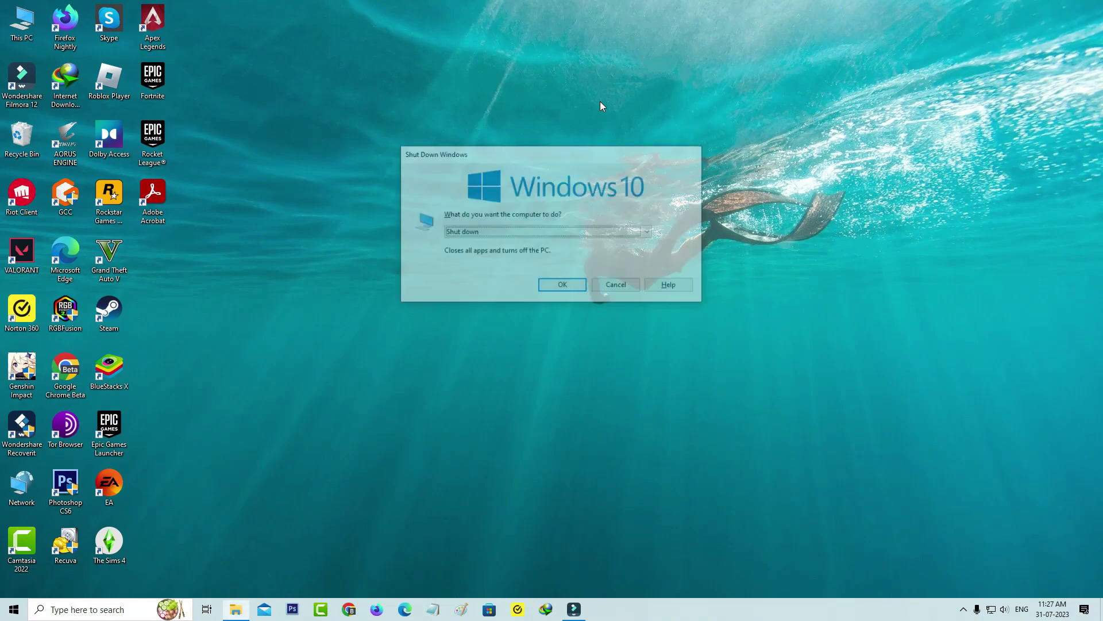
key(Down)
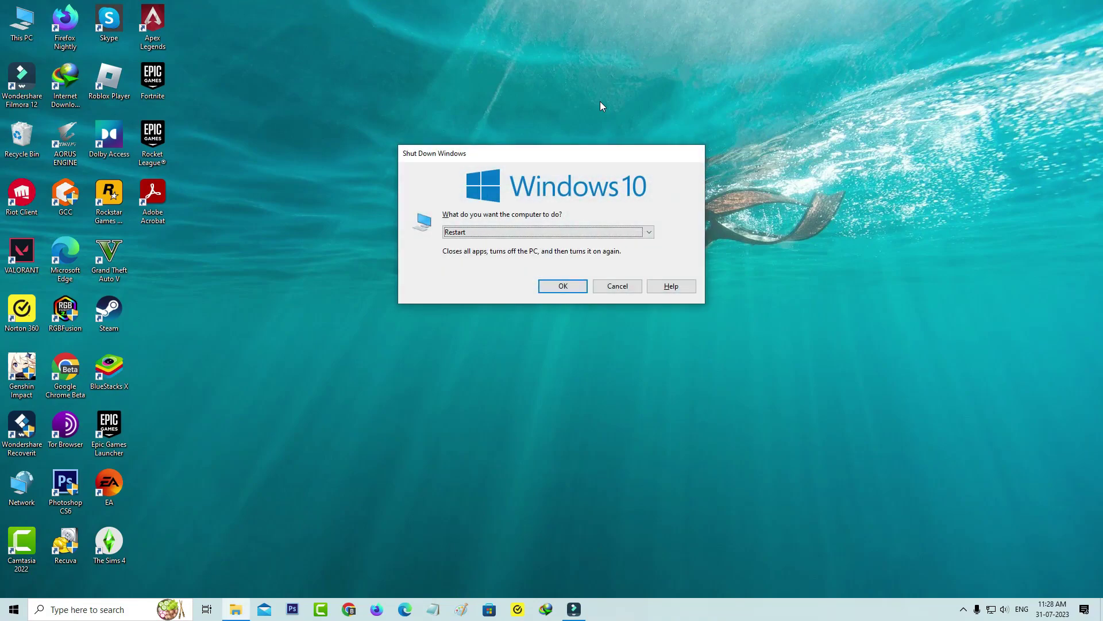
click(631, 282)
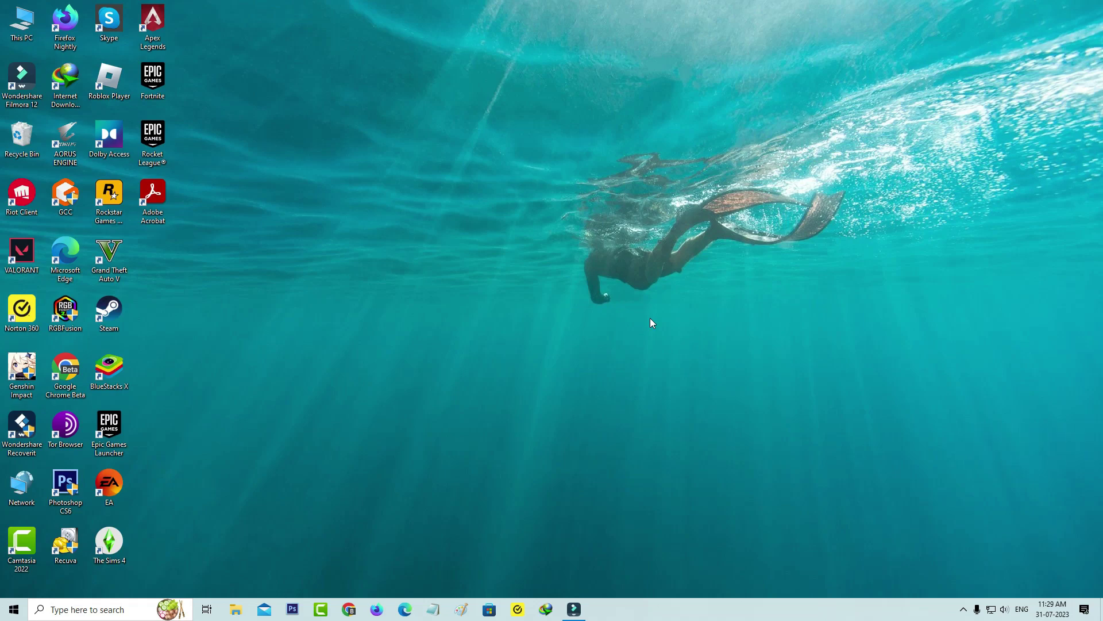
Launch Command Prompt as administrator from a cmd search
key(super+s)
text(cmd)
right_click(122, 287)
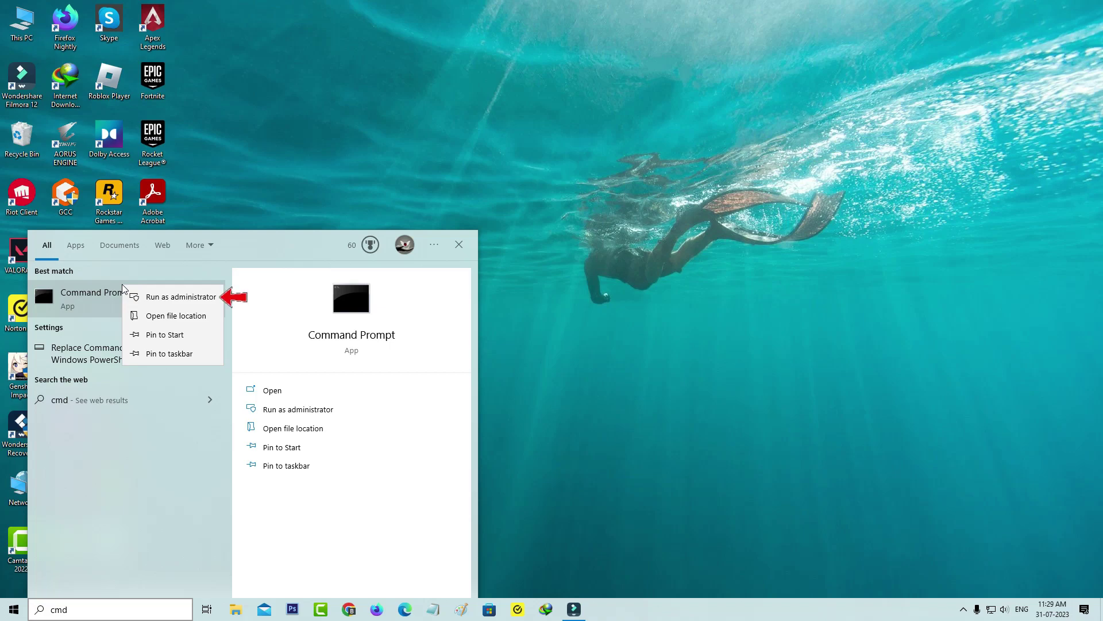
click(181, 296)
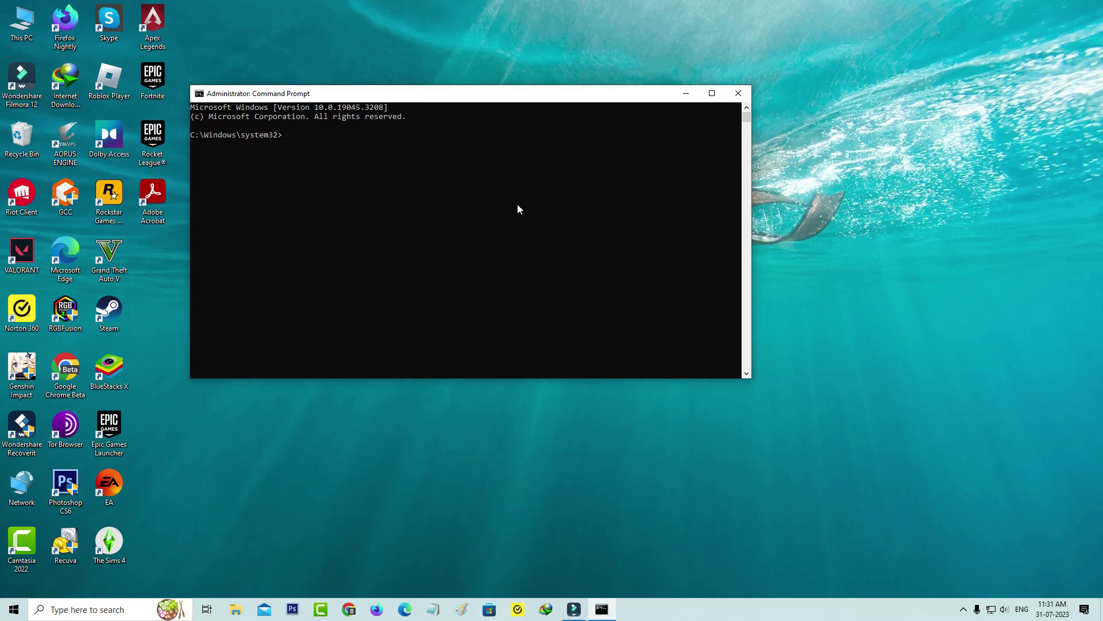
Stop cryptsvc, bits and msiserver, then rename C:\Windows\System32\catroot2 to catroot2.old
text(net stop )
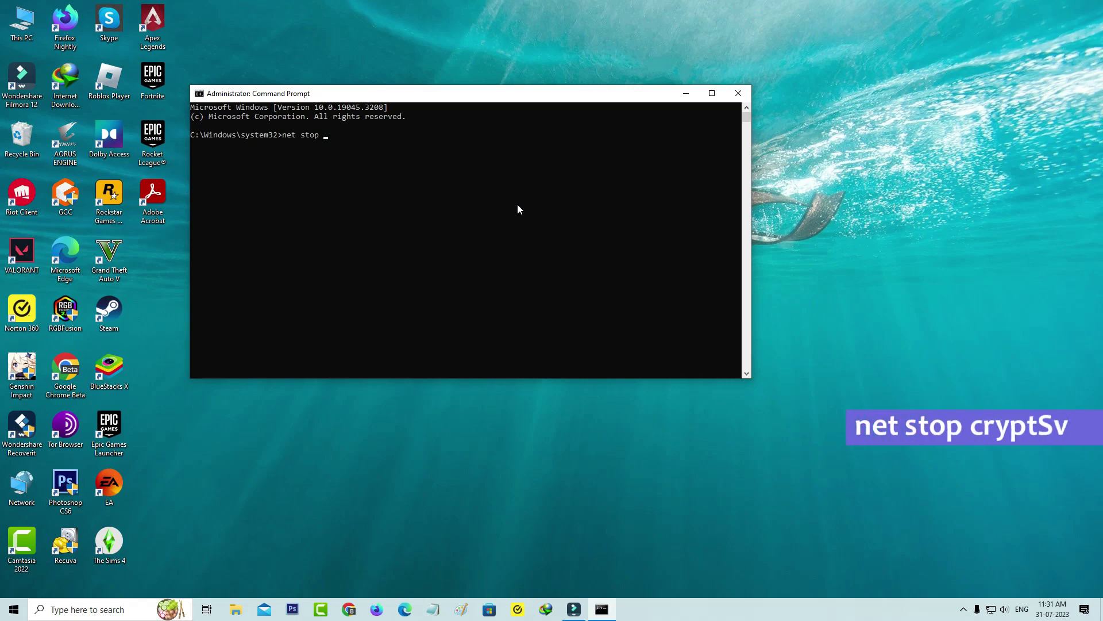
text(cryptsvc)
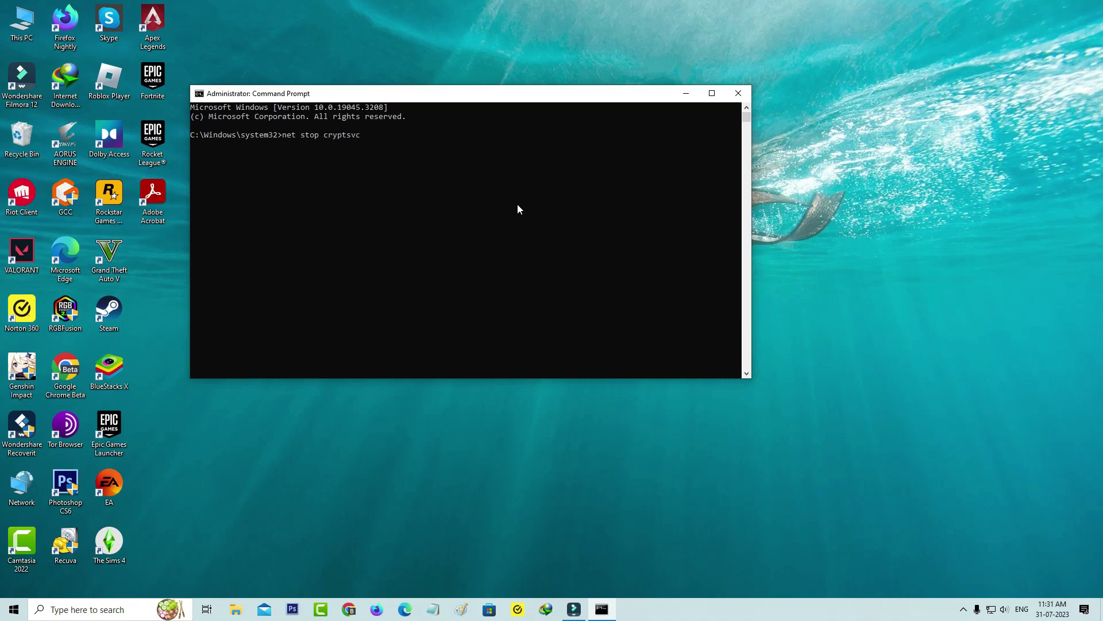
key(Return)
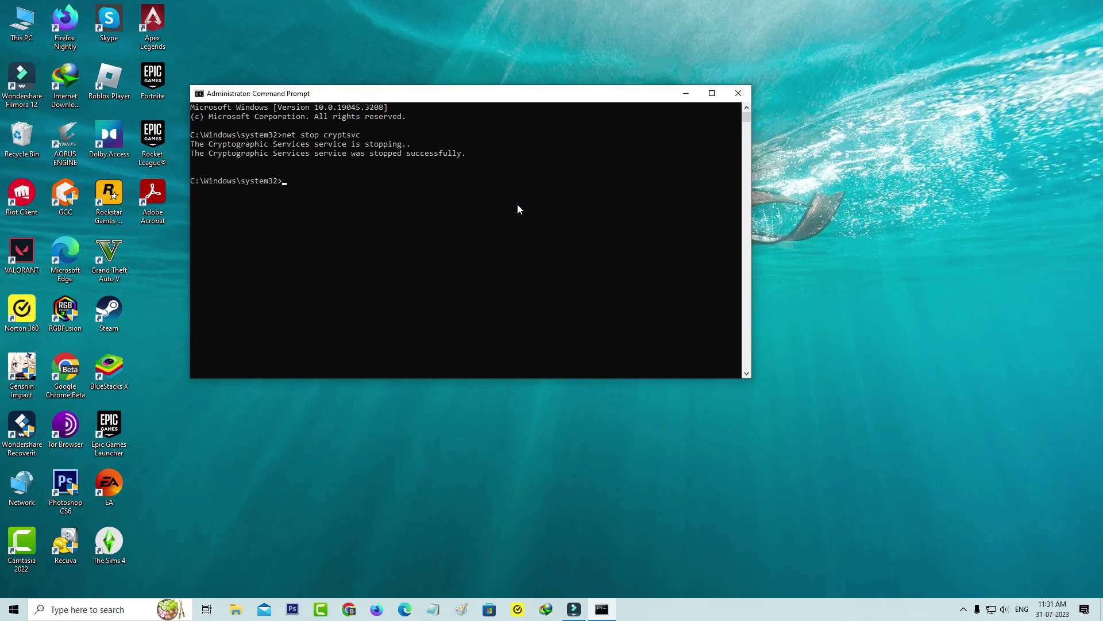
text(net sto)
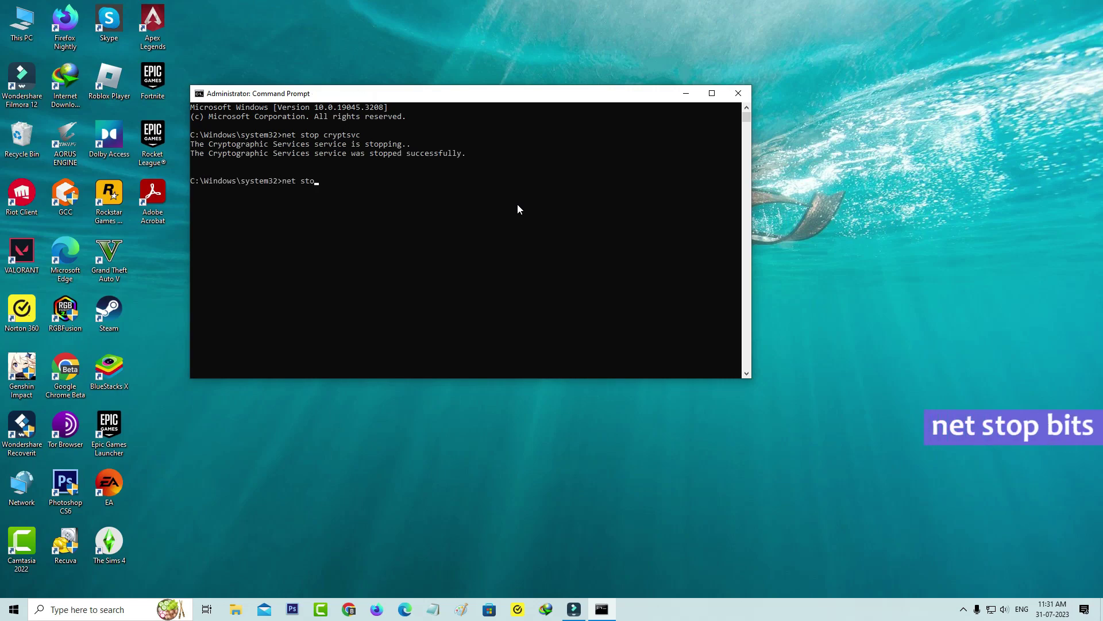
text(p bits)
key(Return)
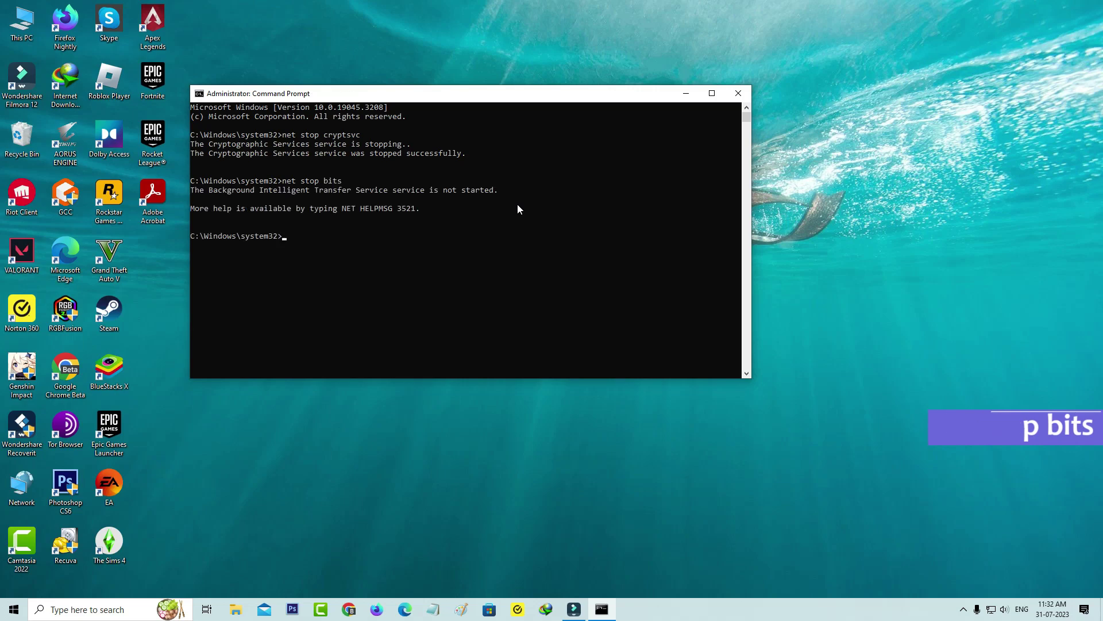
text(net stop)
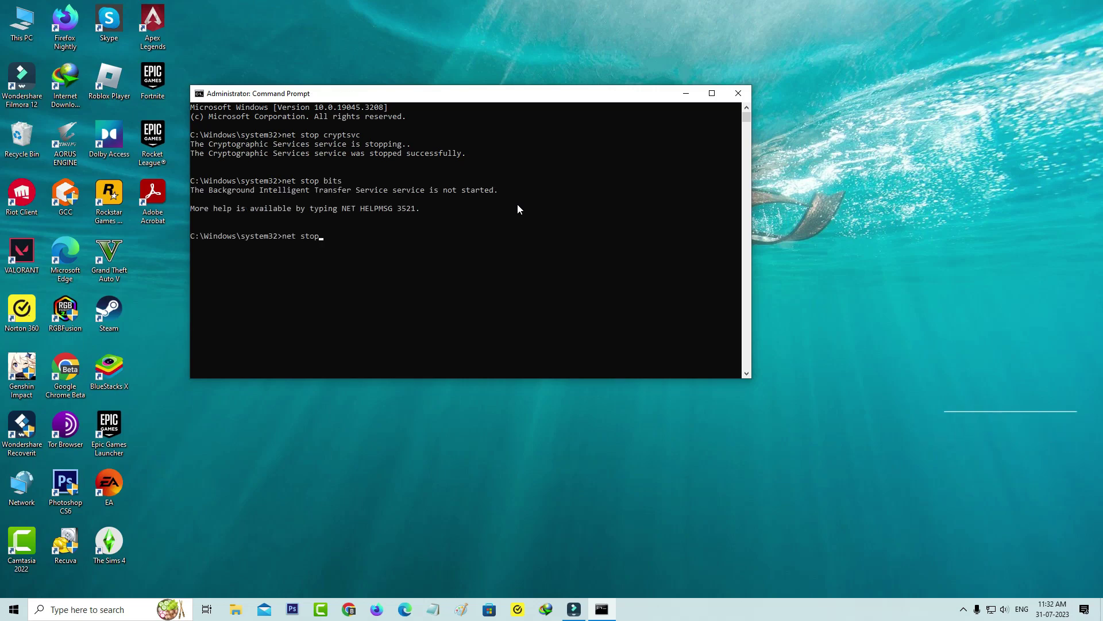
text( msiserver)
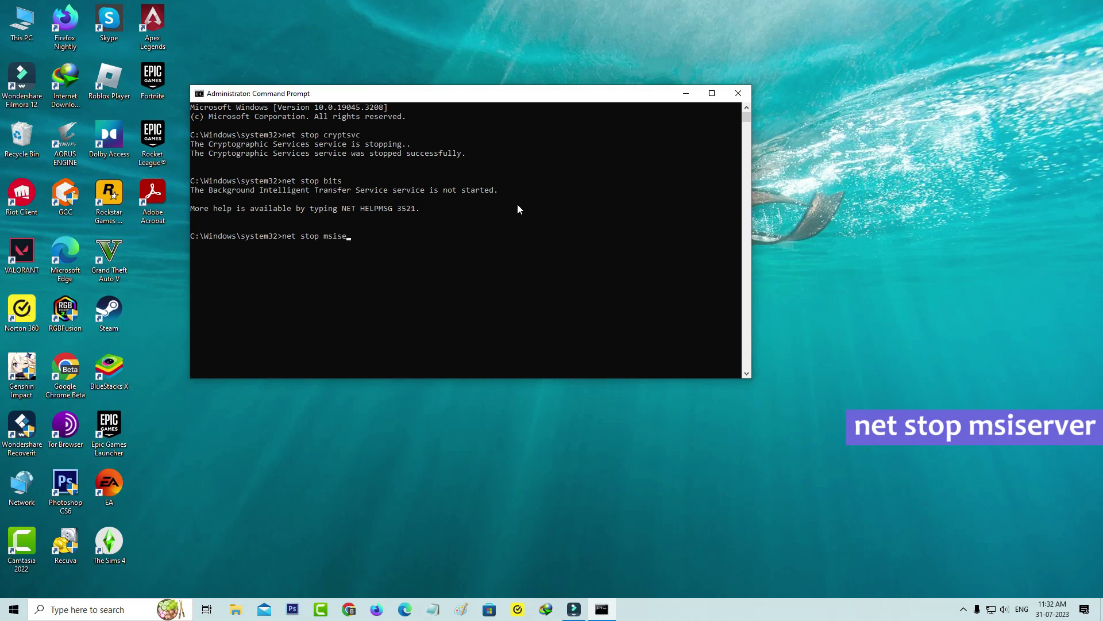
key(Return)
text(re)
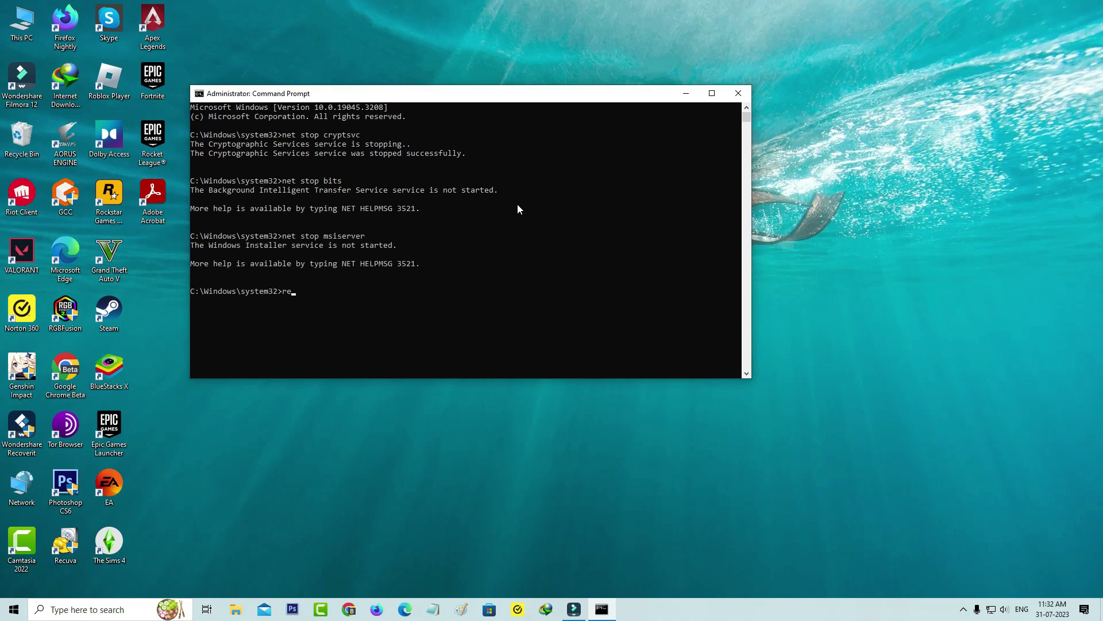
text(n c)
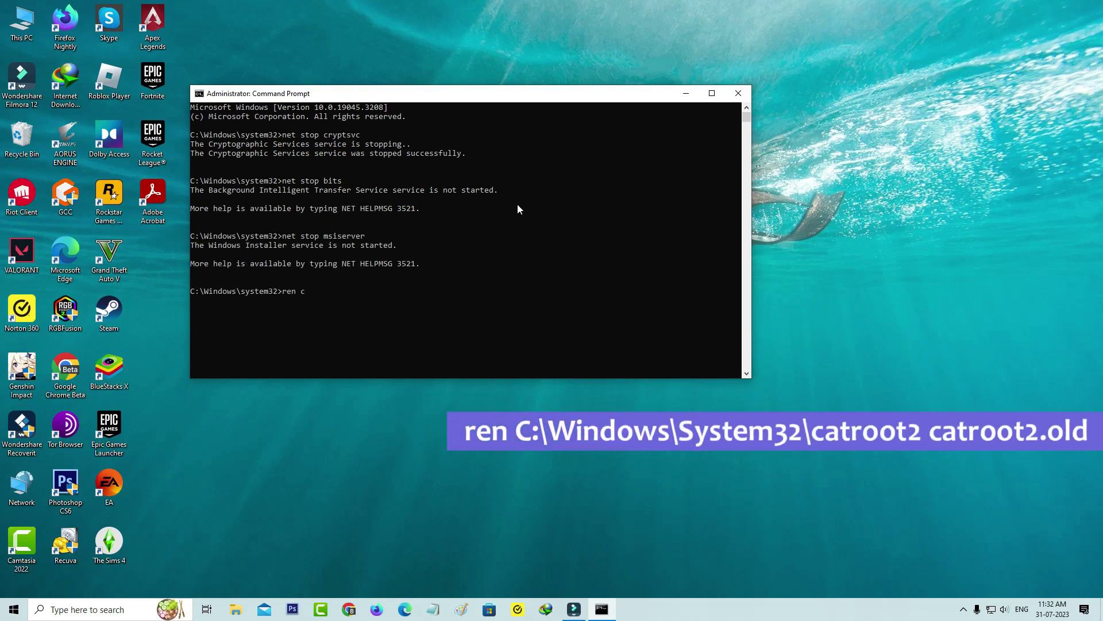
text(:\windows\system32\catroot2 catroot2.old)
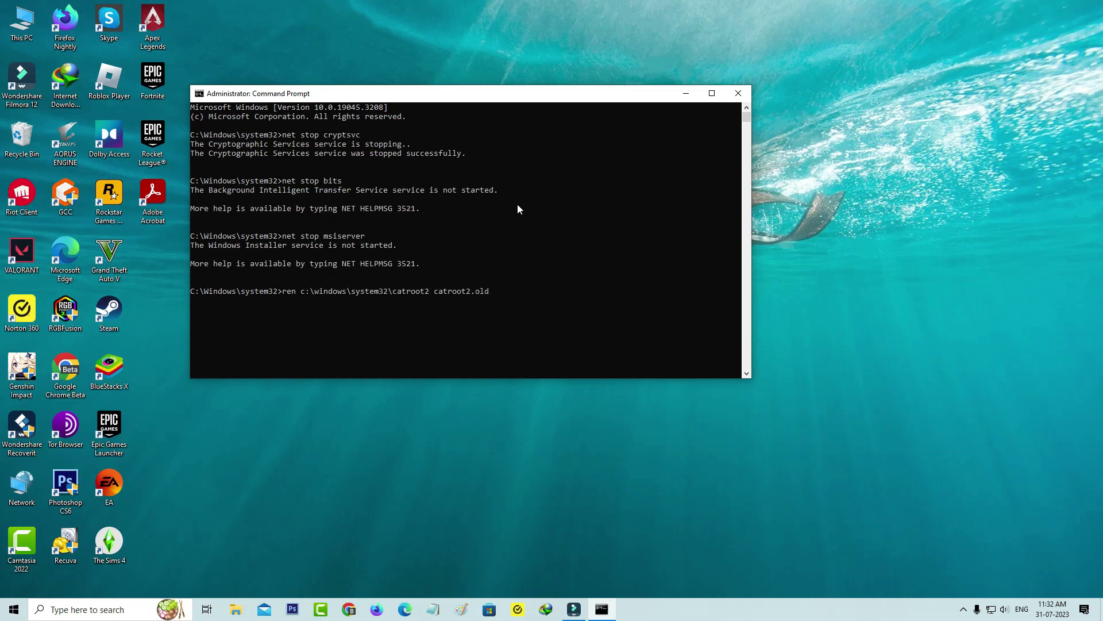
key(Return)
Start the wuauserv, cryptsvc, bits and msiserver services with net start
text(net start wuauserv)
key(Return)
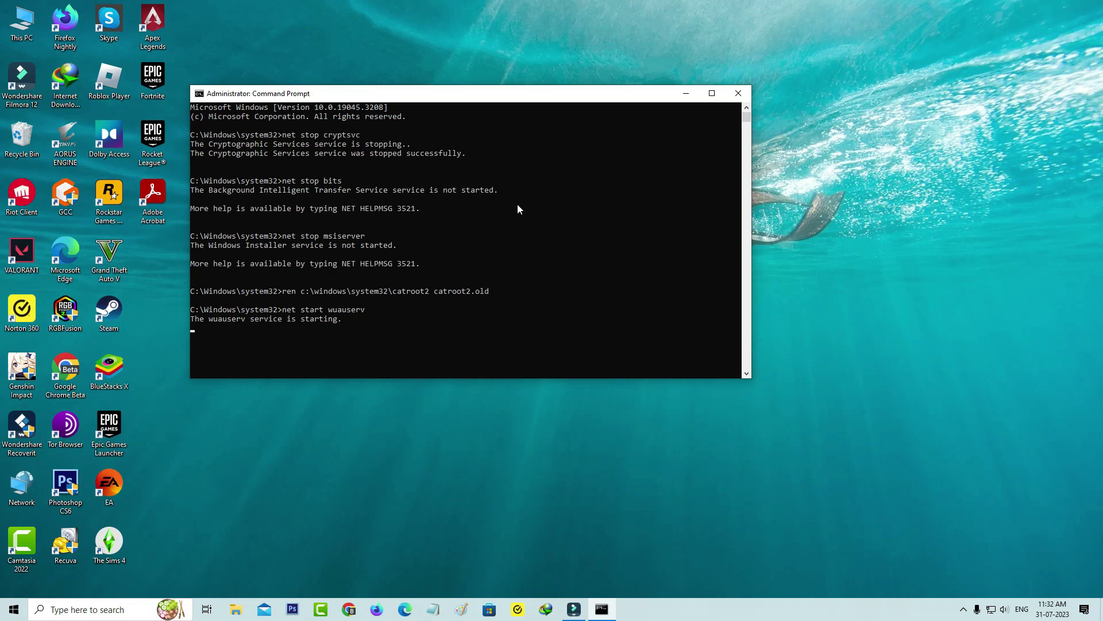
text(net start)
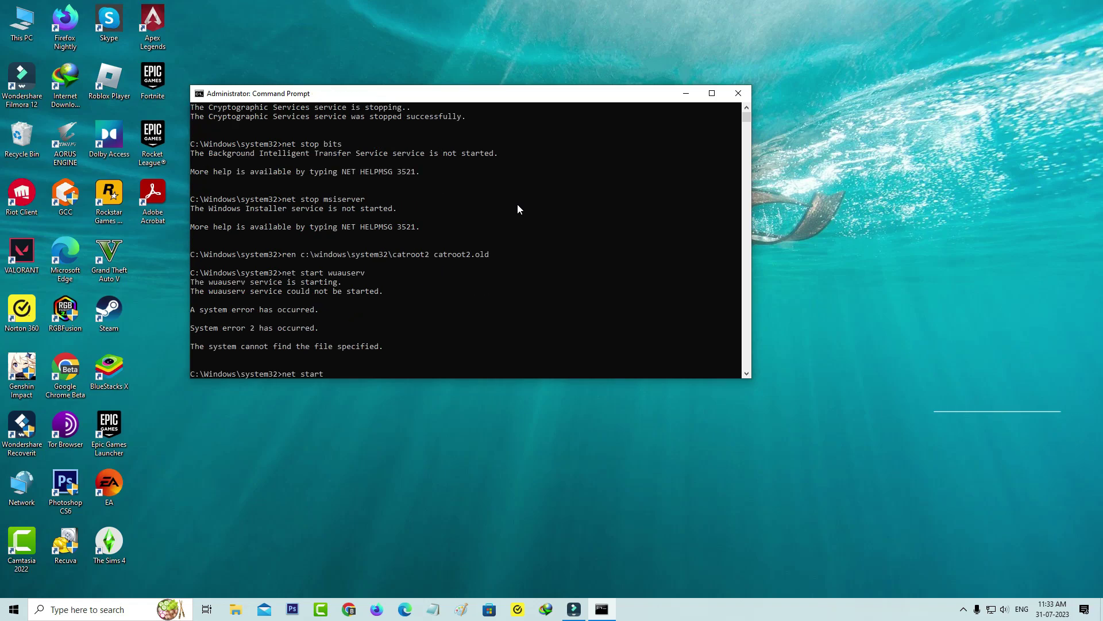
text( crypts)
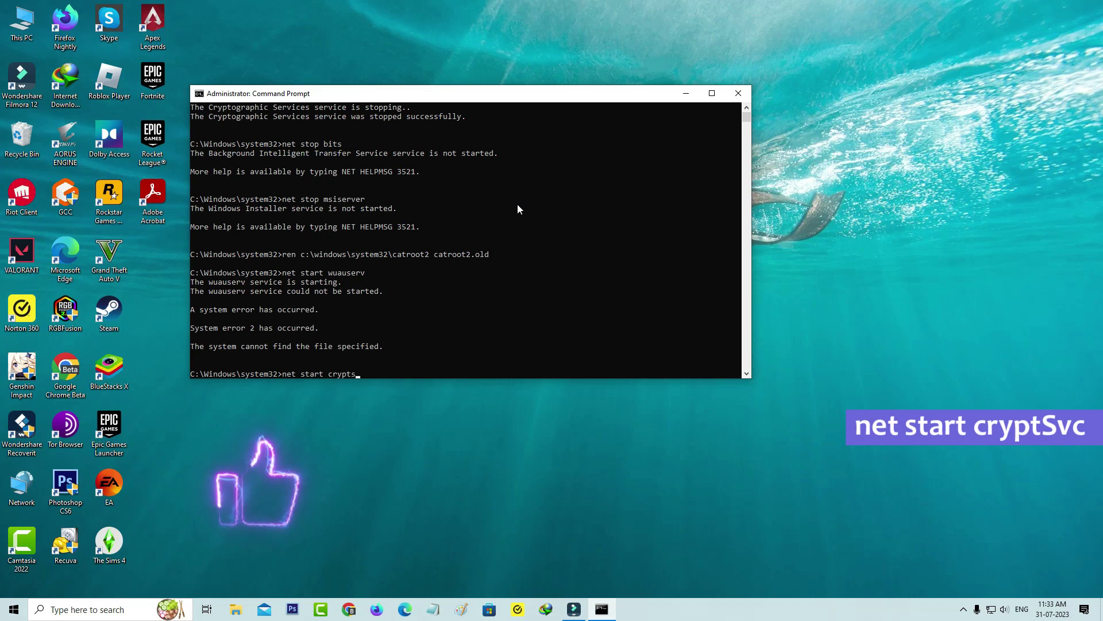
text(vc)
key(Return)
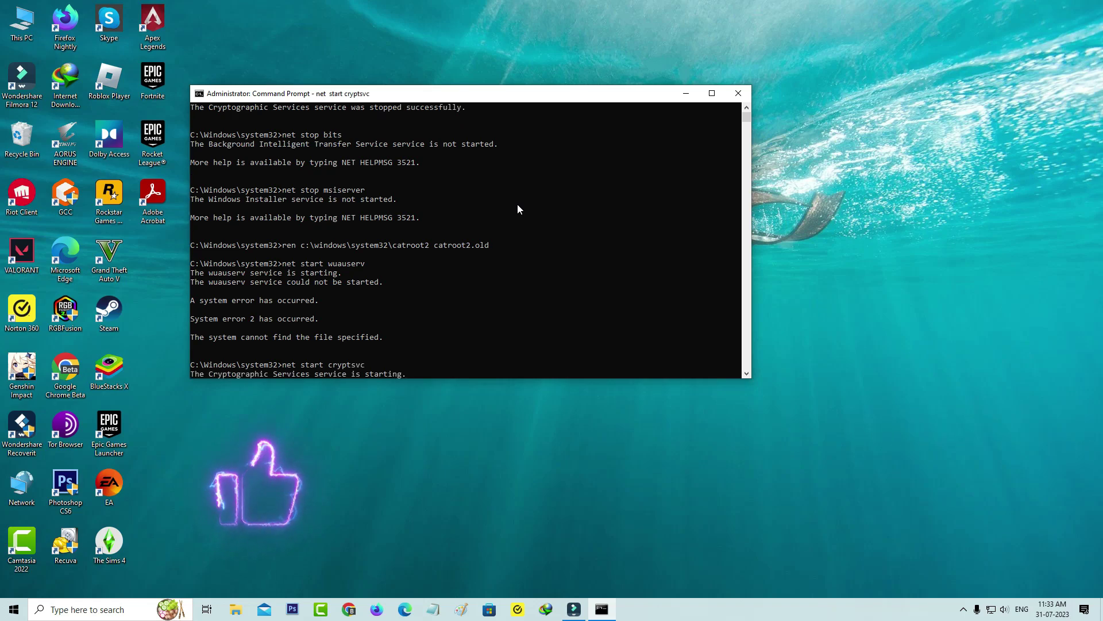
text(net )
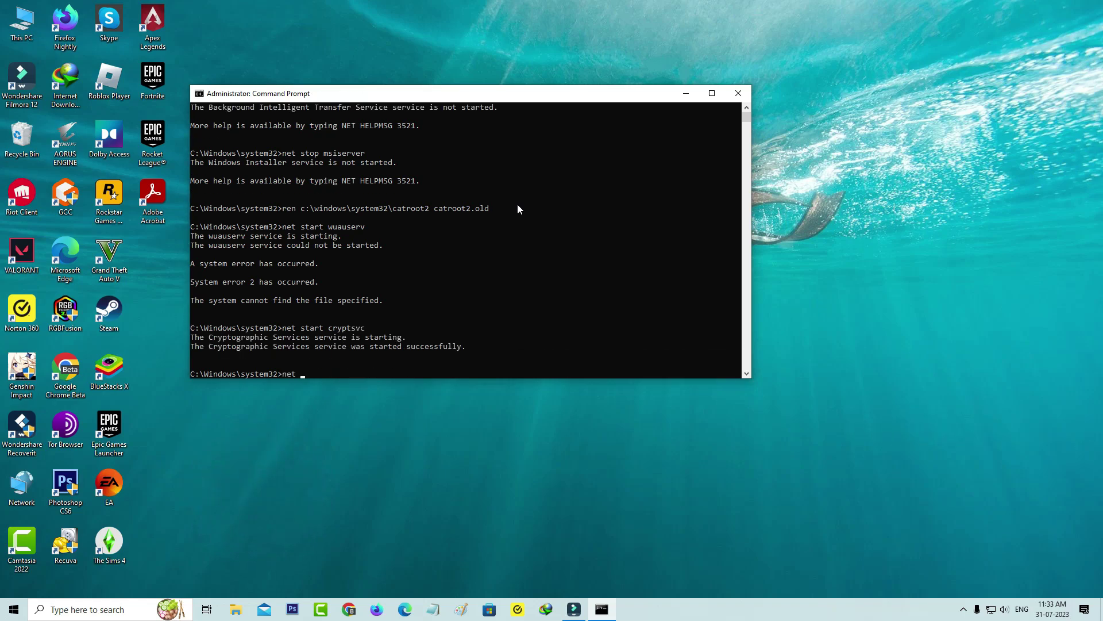
text(start b)
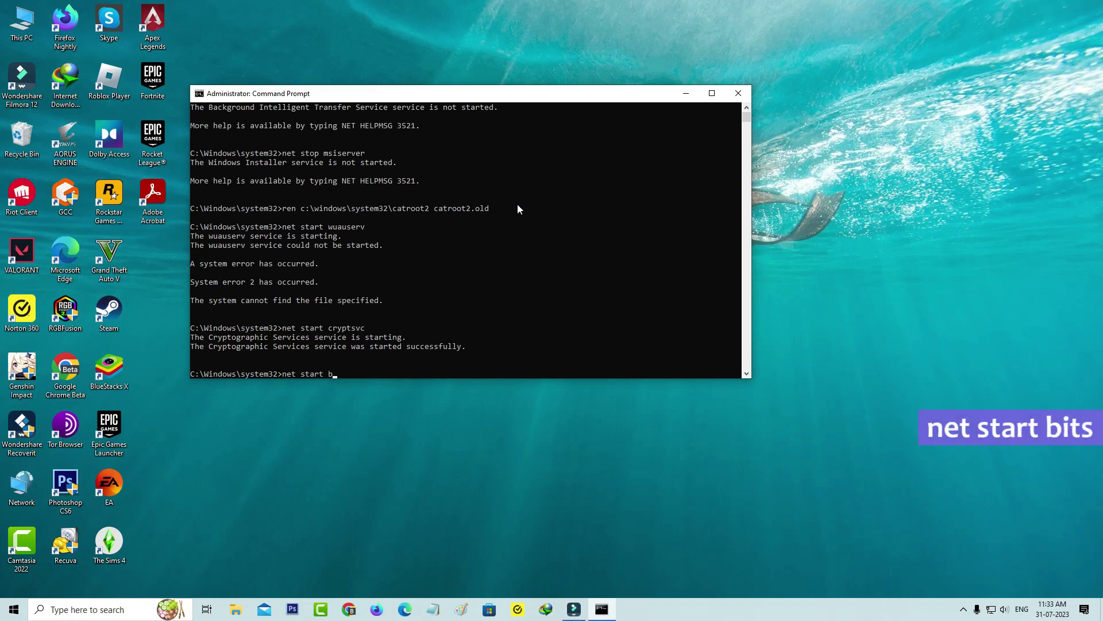
text(its)
key(Return)
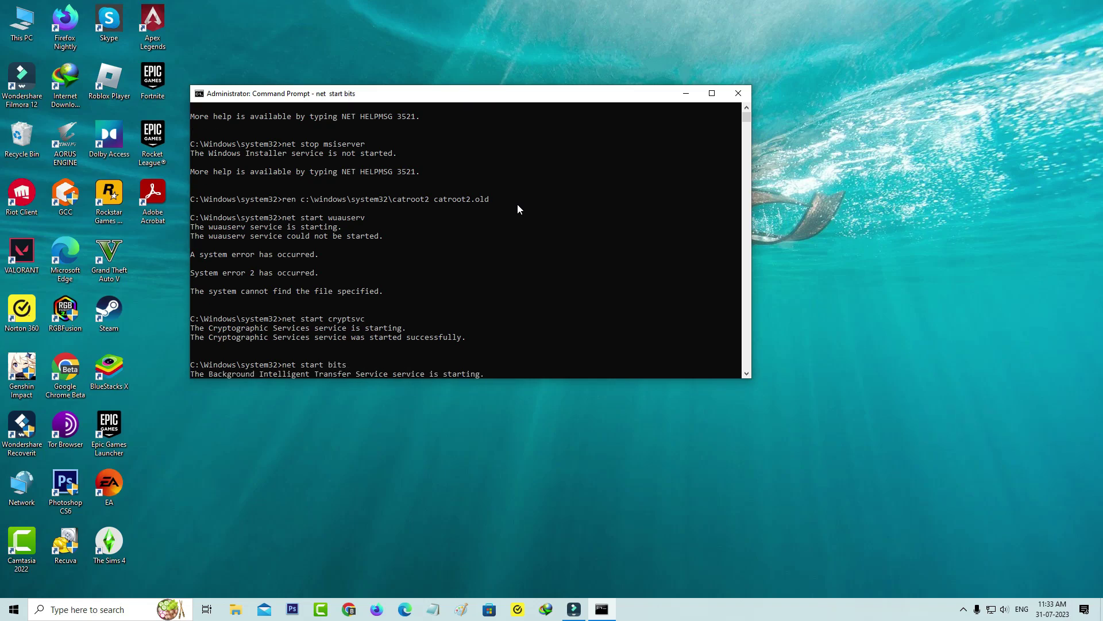
text(net)
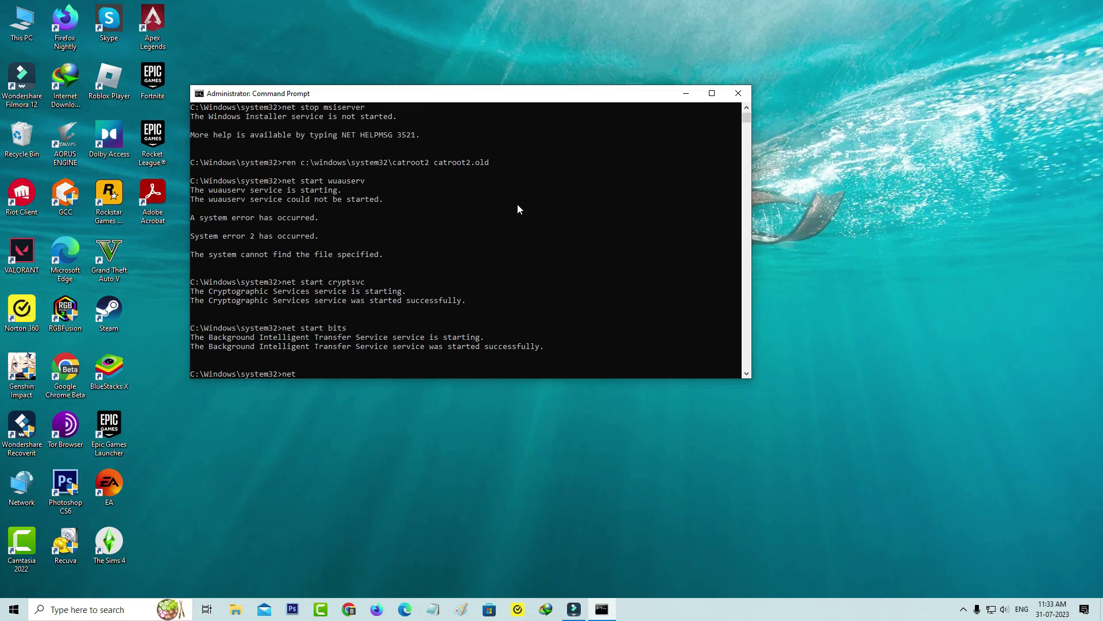
text( start)
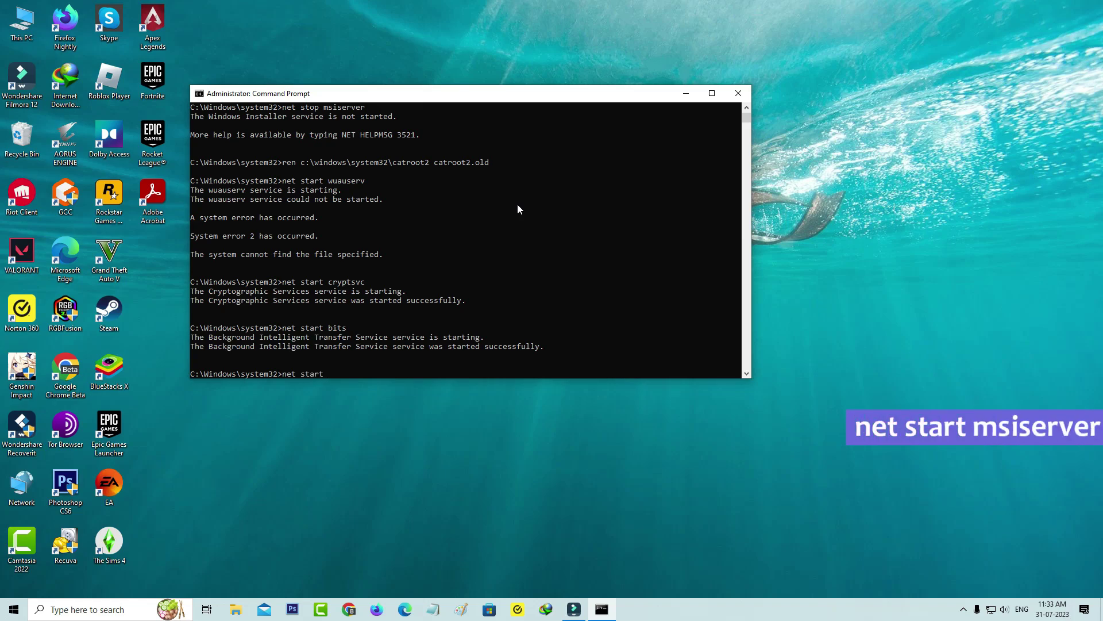
text( msis)
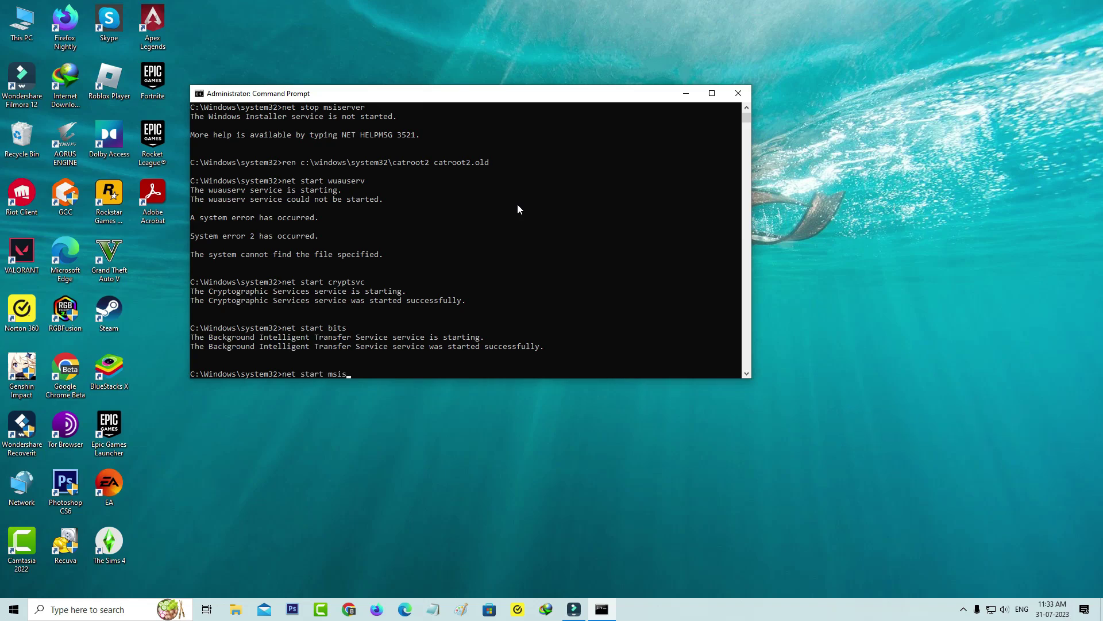
text(erverv)
key(Return)
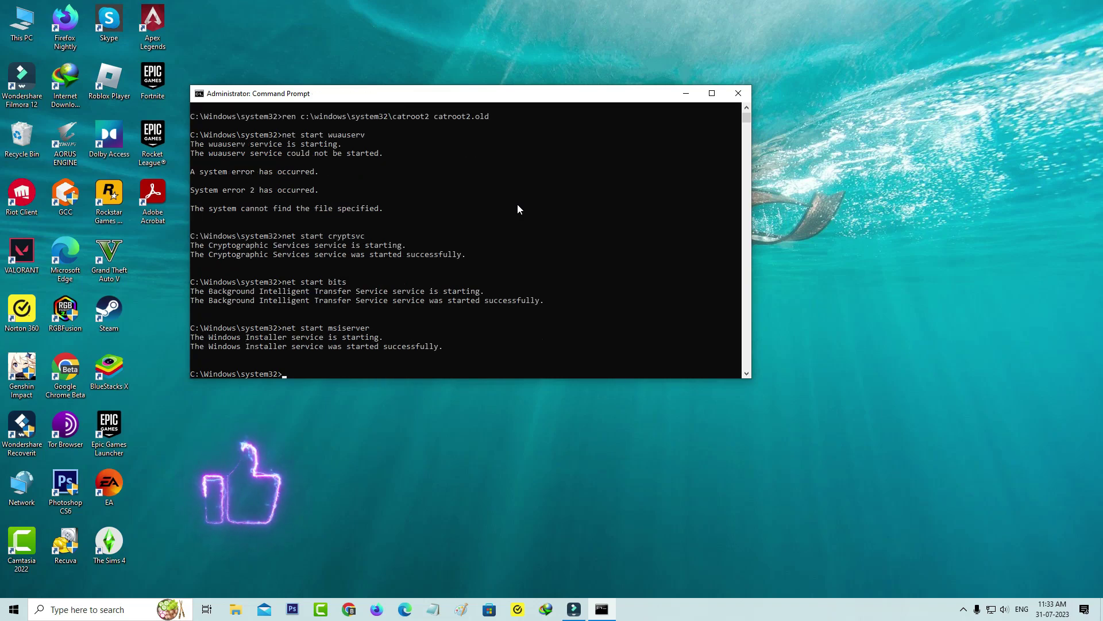
Run pause, then close the administrator Command Prompt
text(pause)
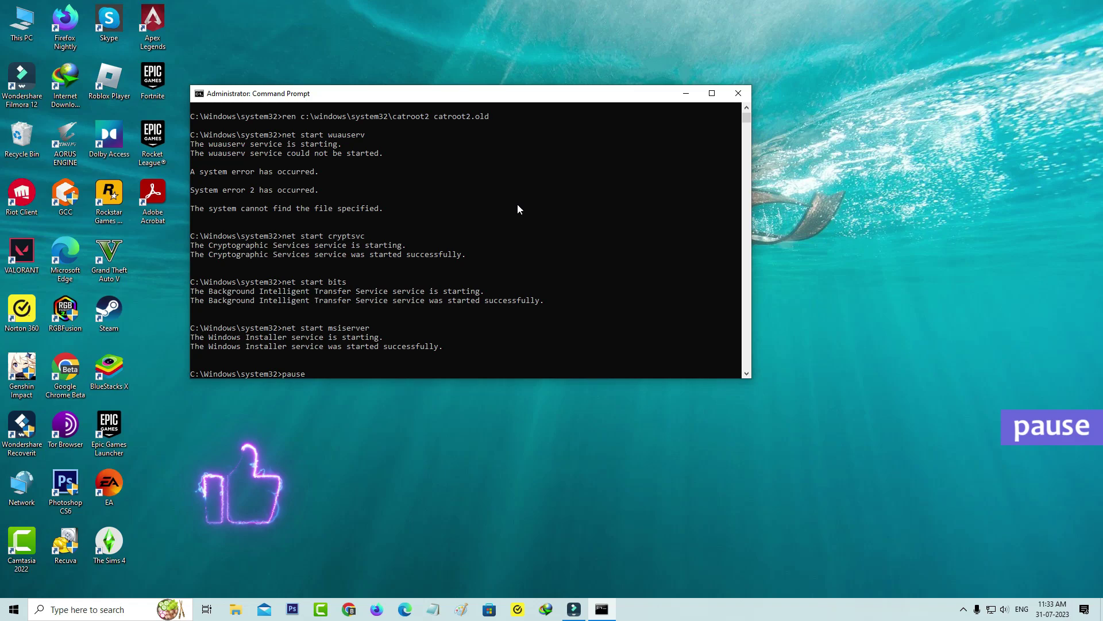
key(Return)
key(Return)
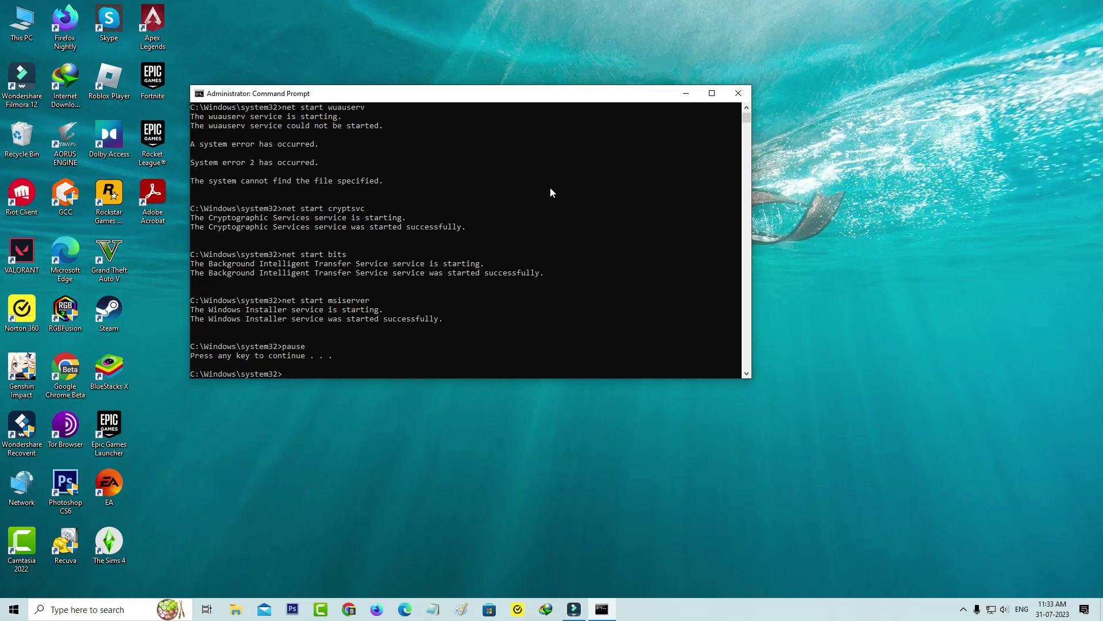
click(738, 93)
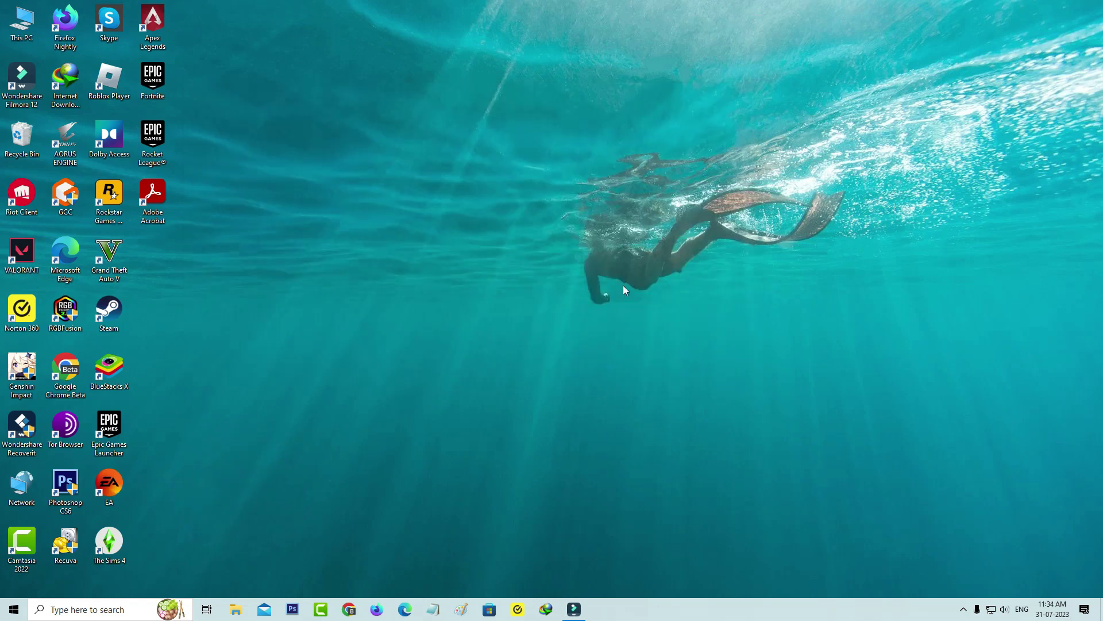
key(alt+F4)
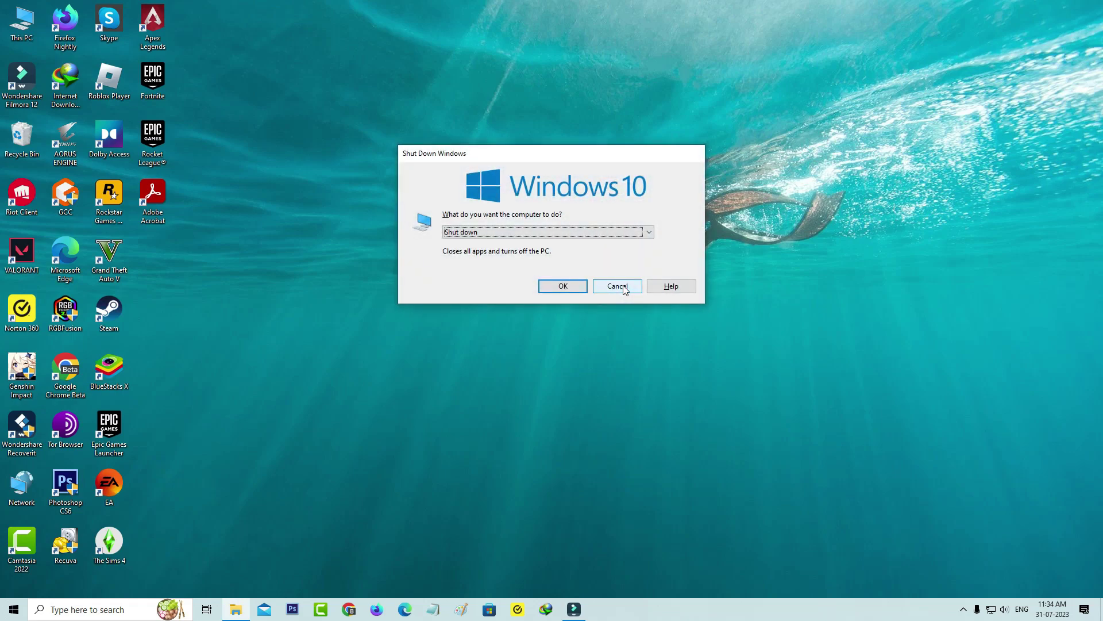
key(Down)
click(624, 288)
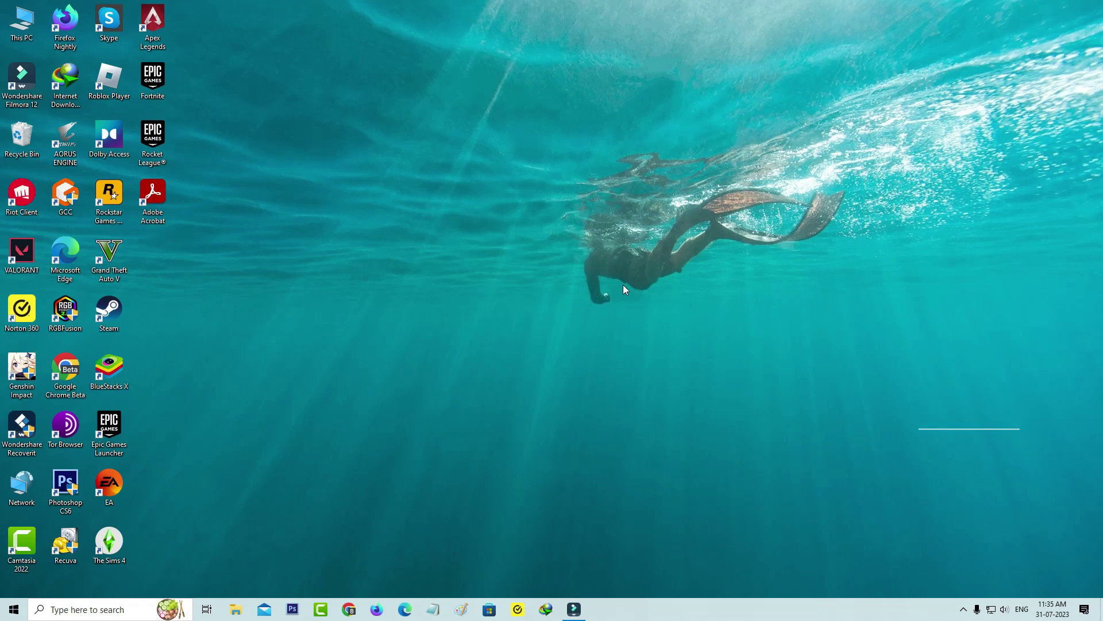
Launch regedit and navigate to HKEY_LOCAL_MACHINE\SYSTEM\CurrentControlSet\Control
key(super+r)
text(regedit)
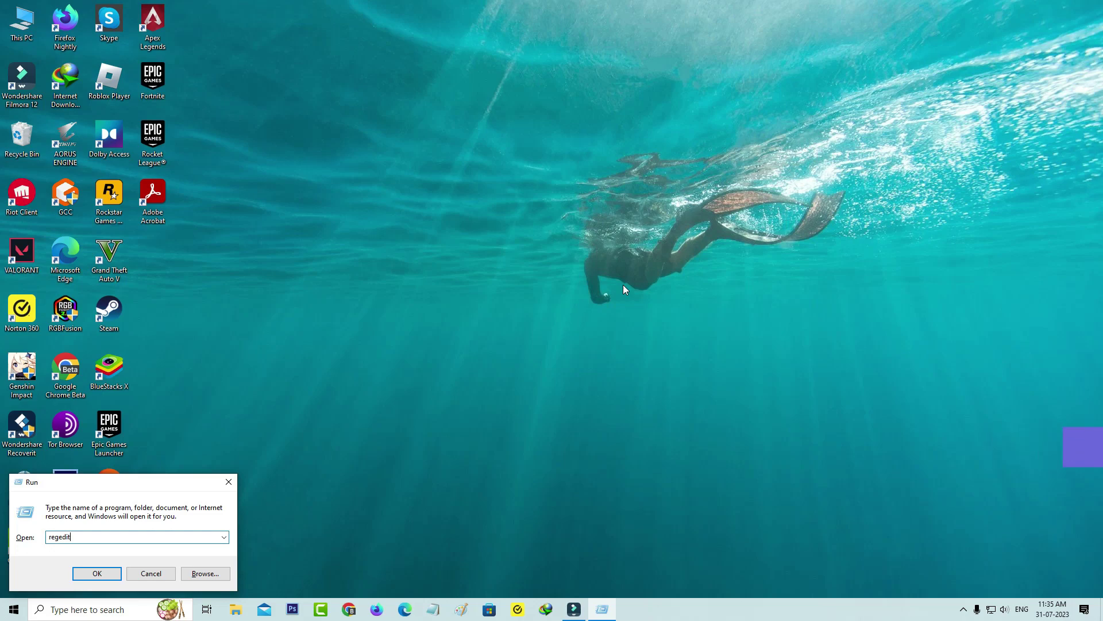
key(Return)
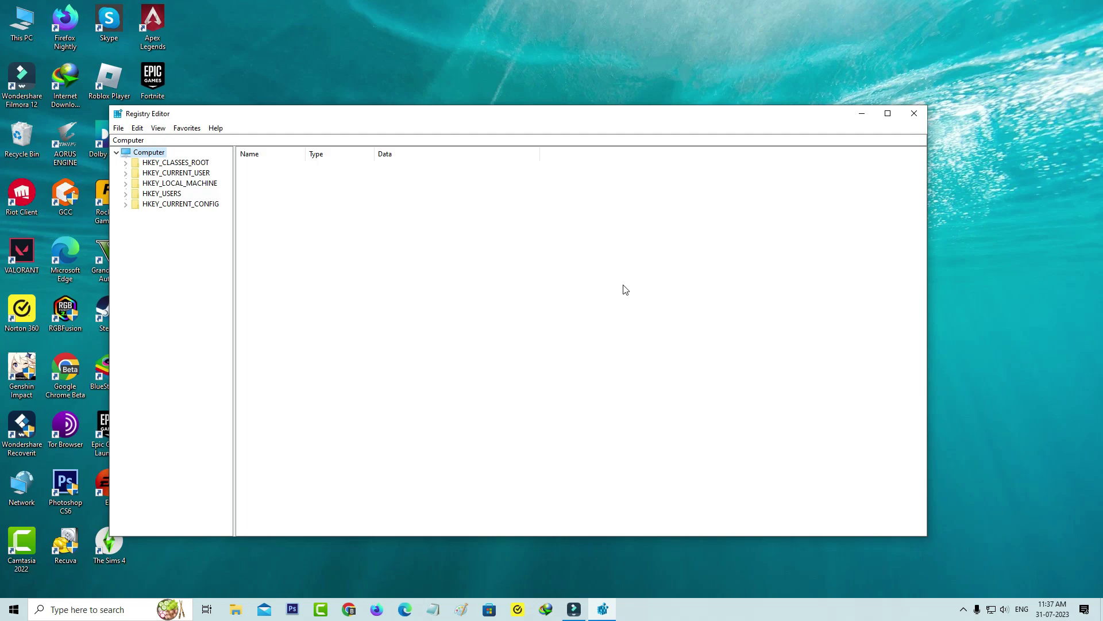
click(133, 184)
click(125, 183)
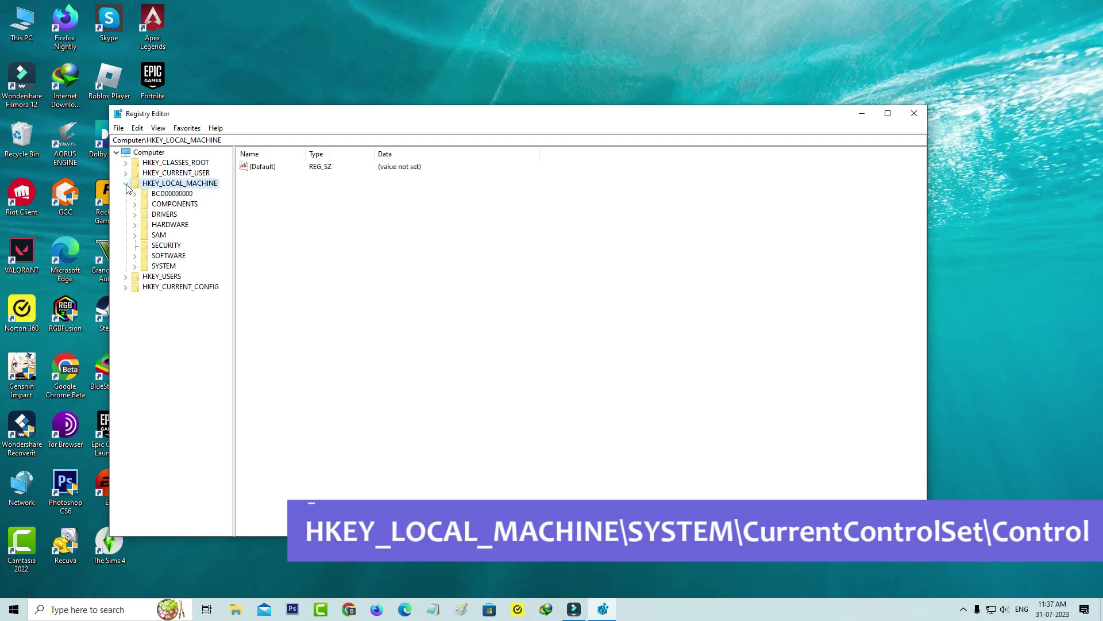
click(161, 266)
click(135, 266)
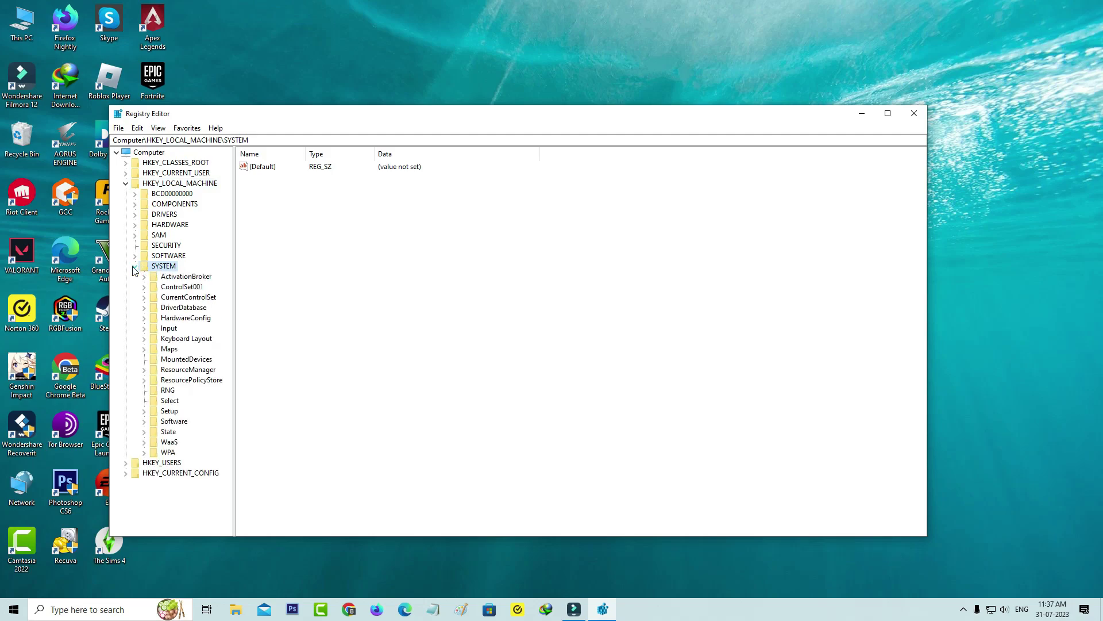
click(144, 297)
click(186, 298)
click(190, 309)
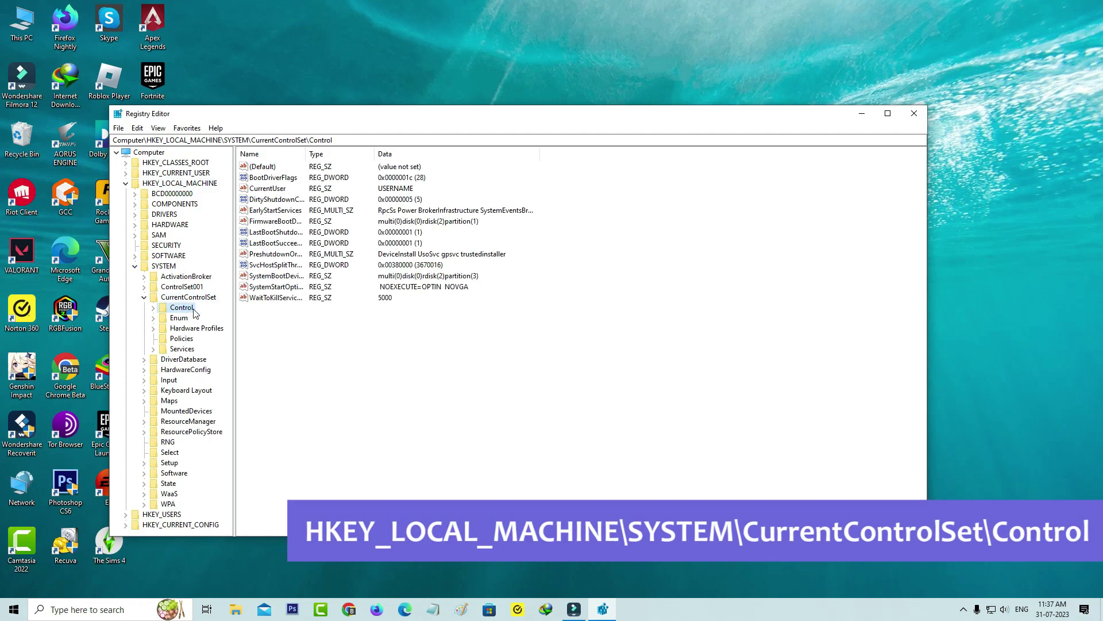
Create a 32-bit DWORD named ServicesPipeTimeout in Control with hex data 180000
right_click(332, 338)
mouse_move(367, 341)
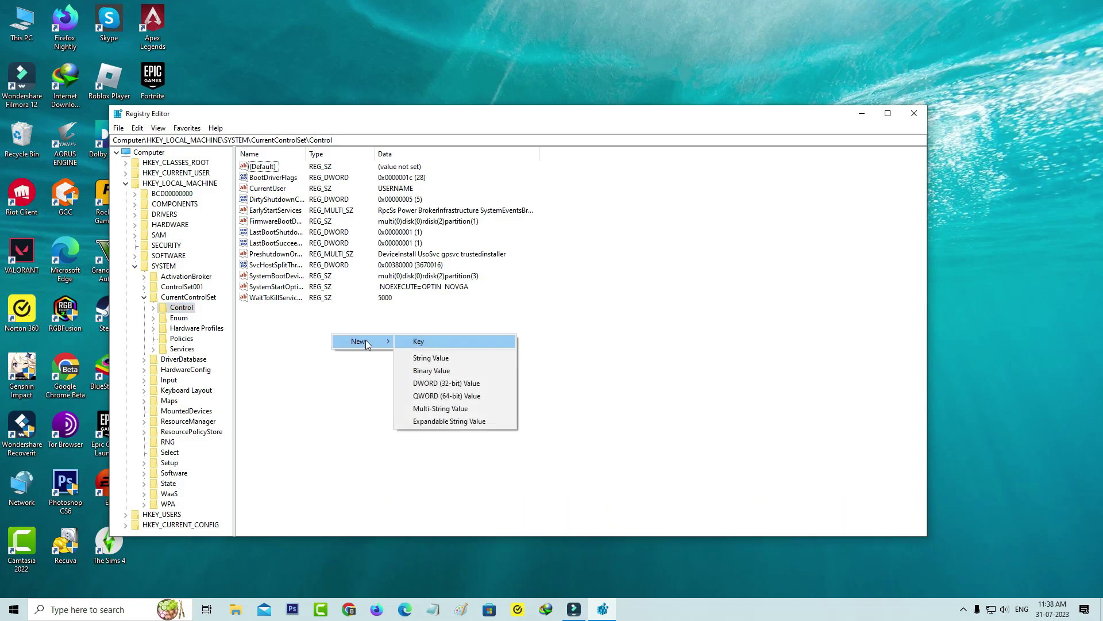
click(445, 385)
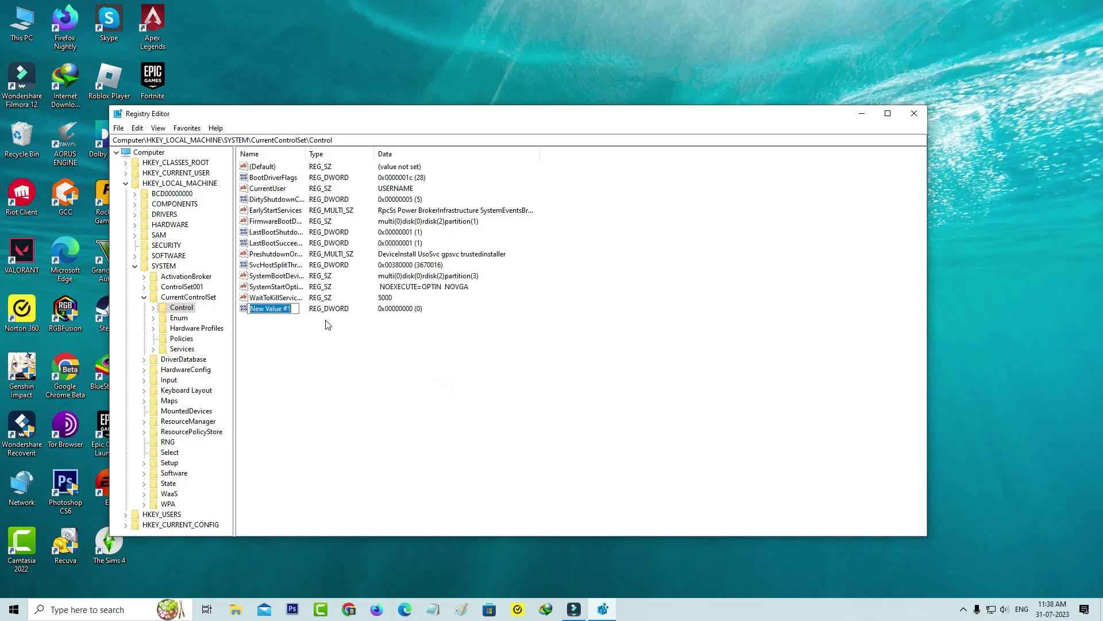
text(Services)
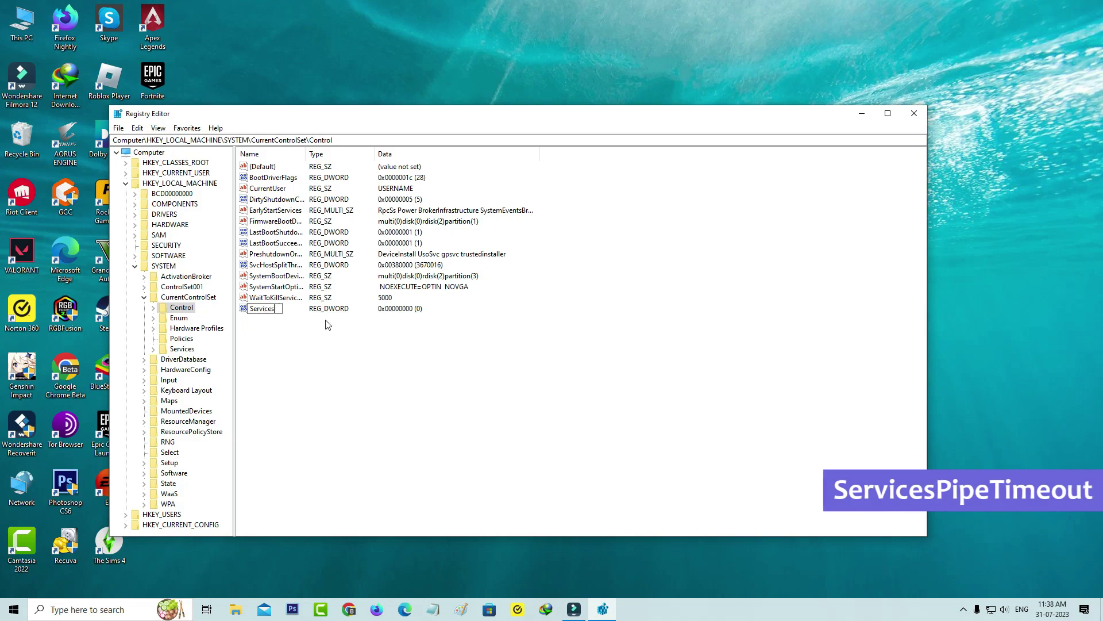
text(PipeTimeo)
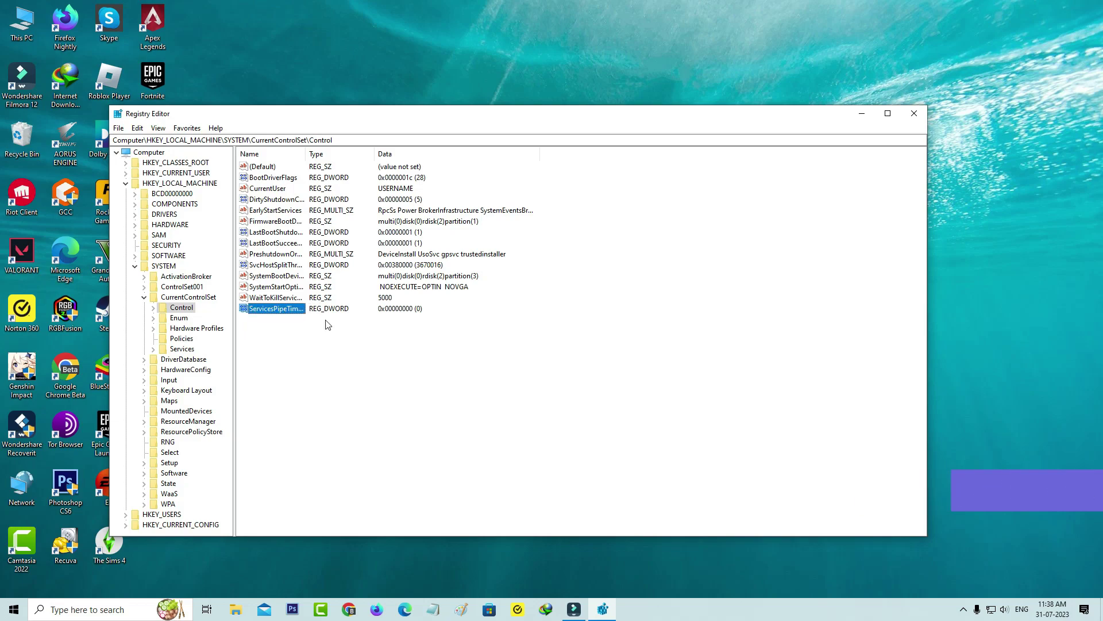
double_click(296, 310)
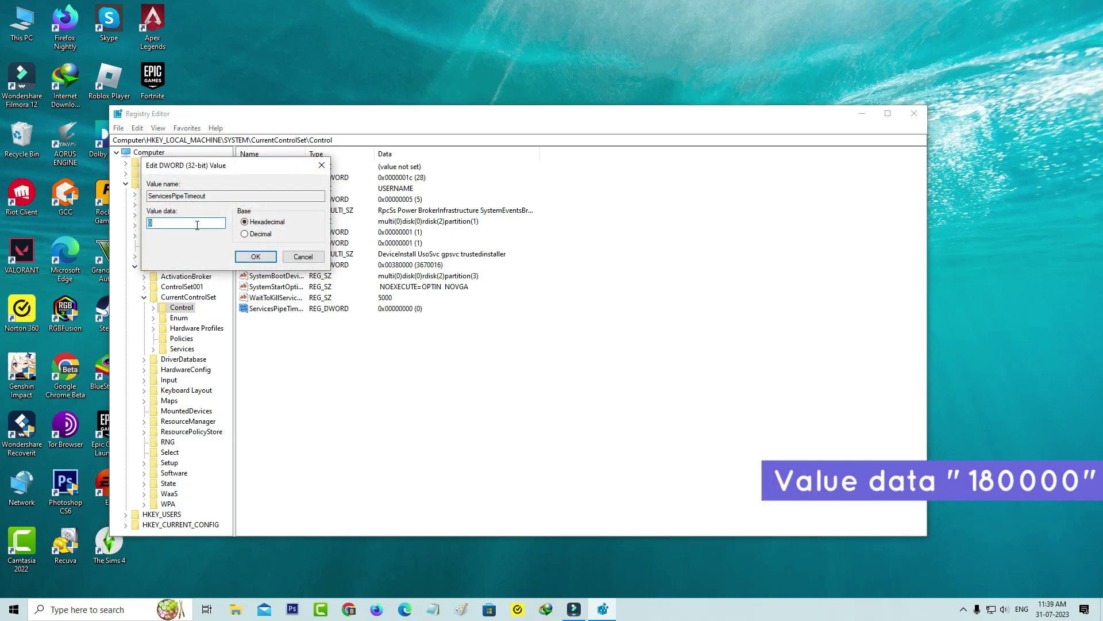
key(BackSpace)
text(180000)
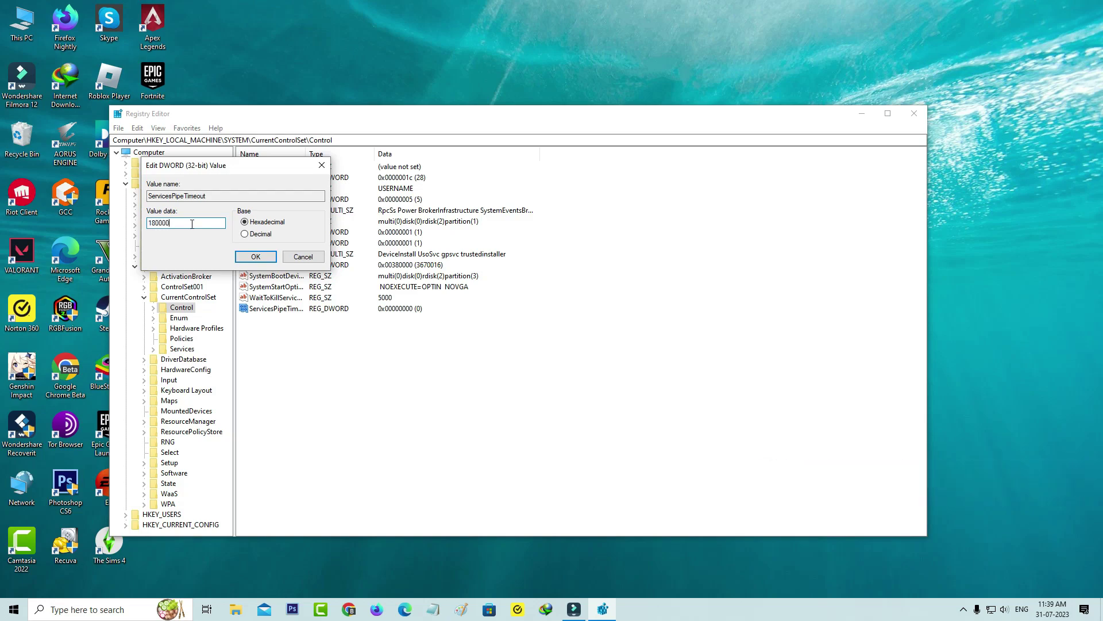
click(256, 257)
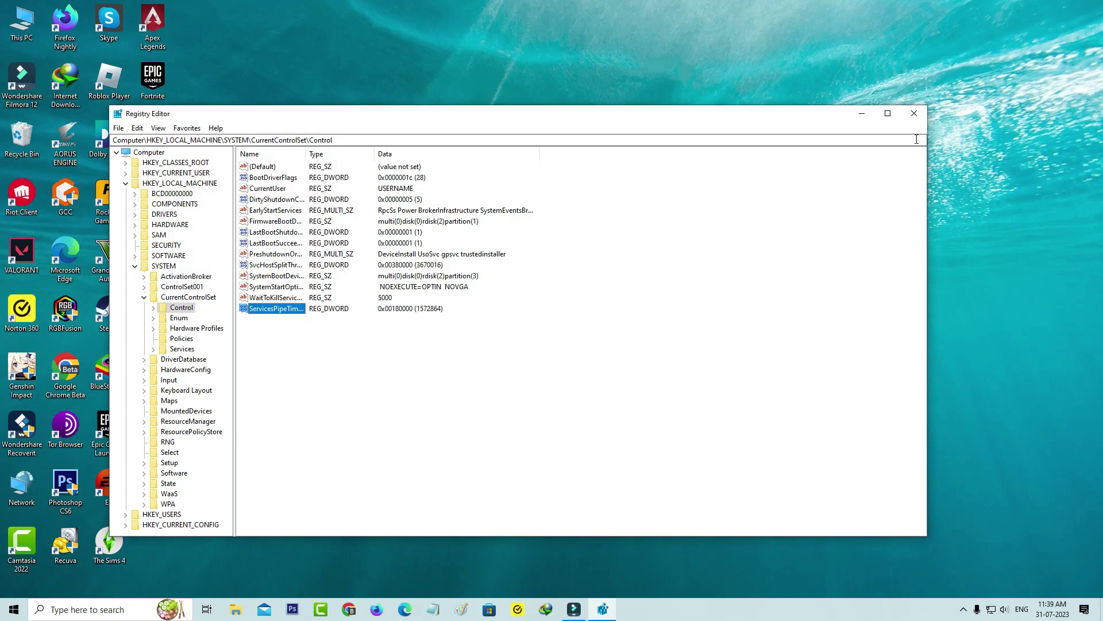
Close the Registry Editor window
click(914, 114)
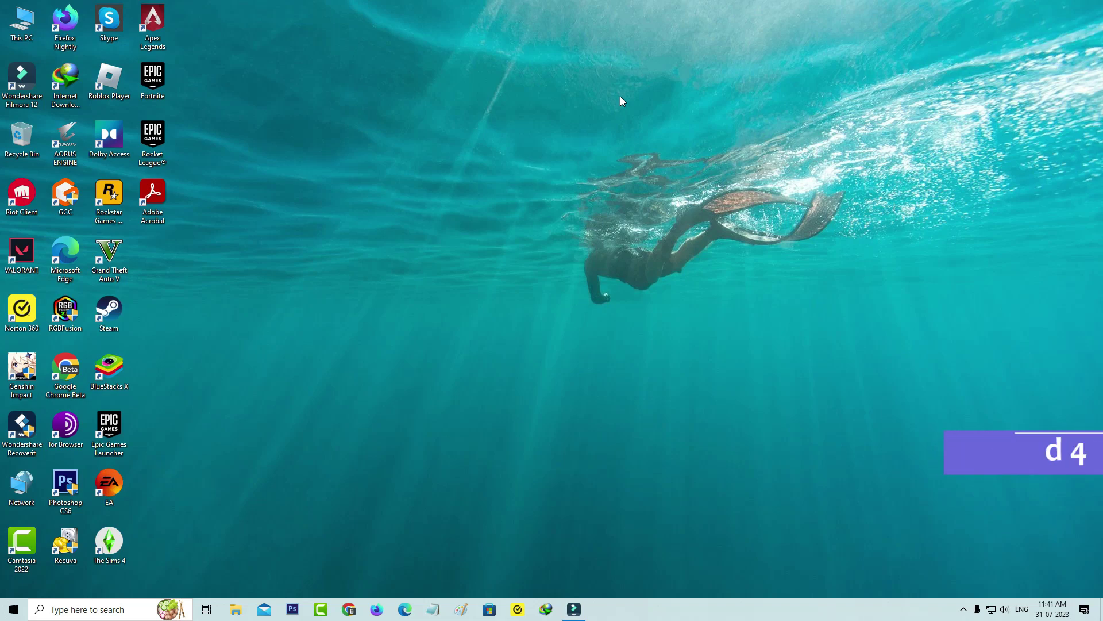
Open an administrator Command Prompt and run DISM.exe /Online /Cleanup-image /Scanhealth
key(super)
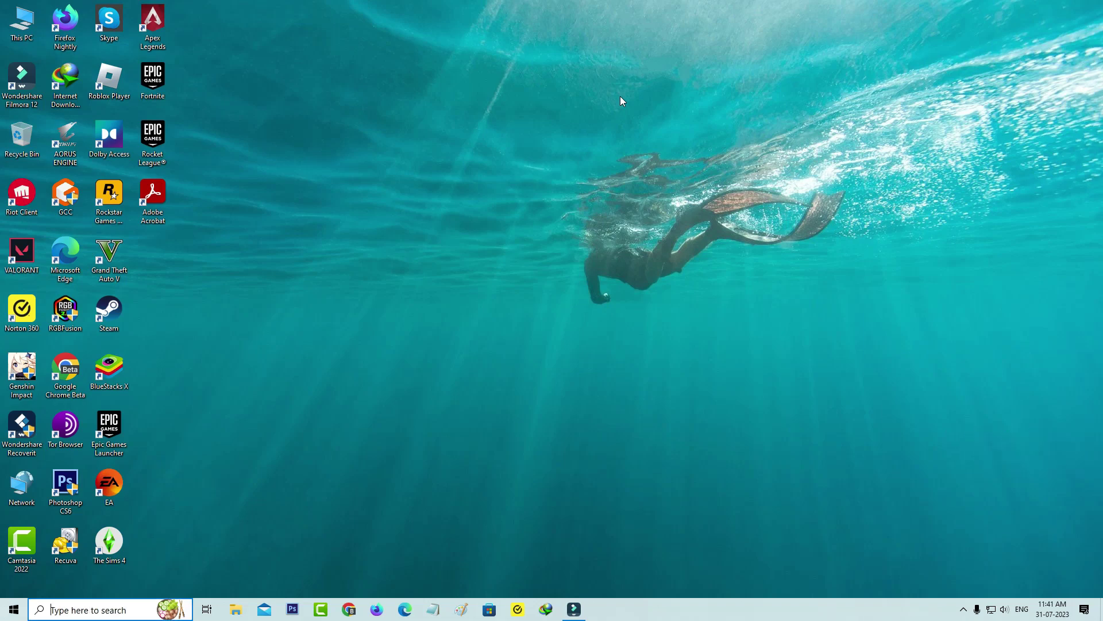
text(cmd)
right_click(161, 310)
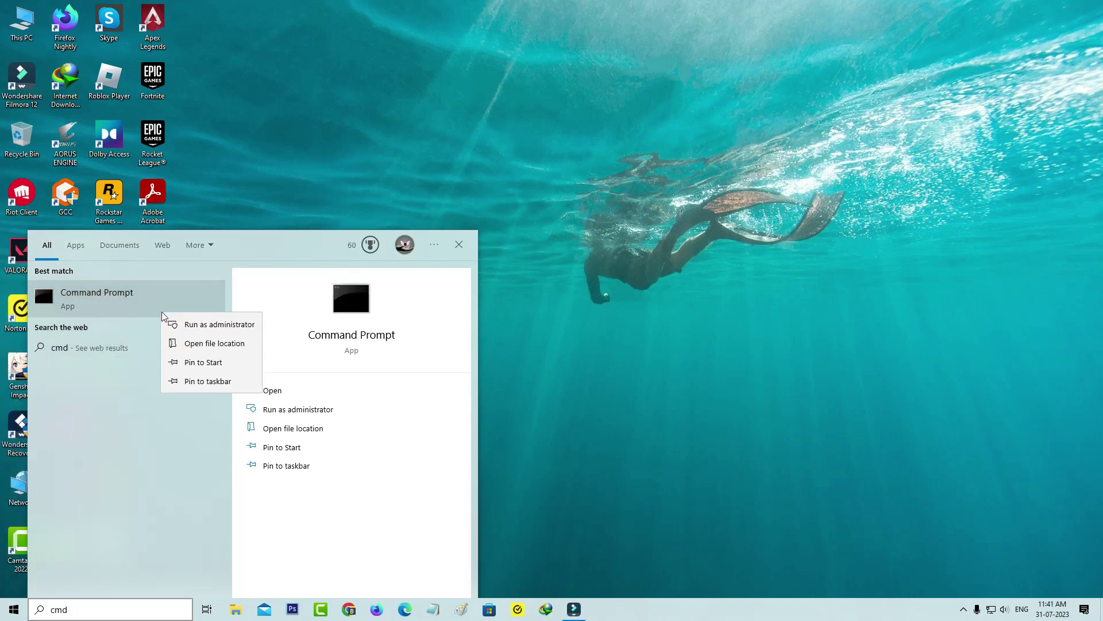
click(196, 321)
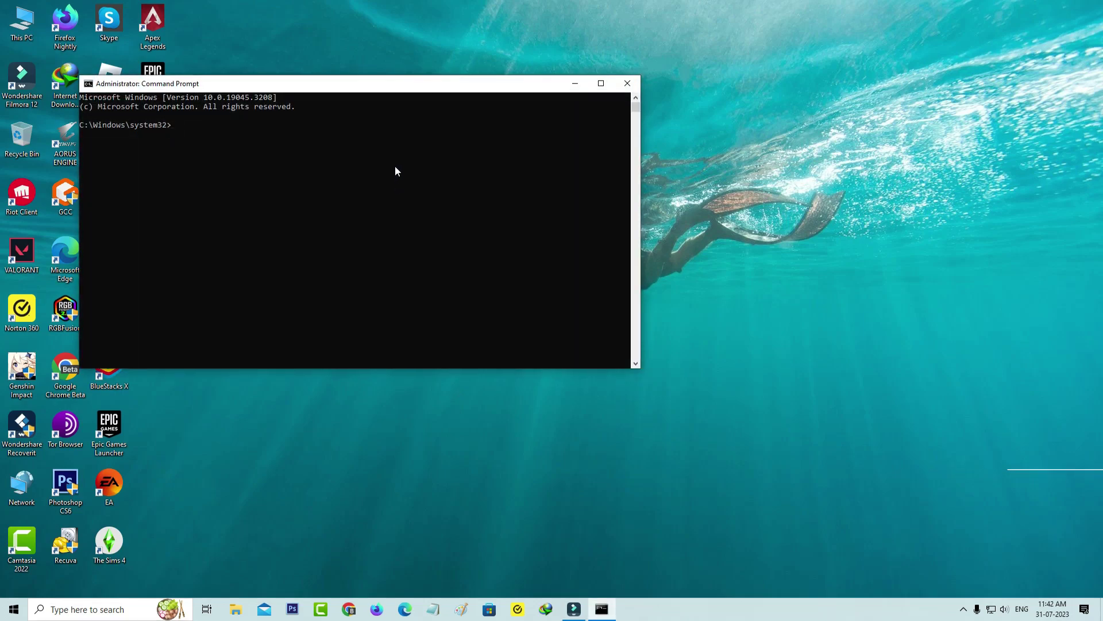
text(DISM.exe)
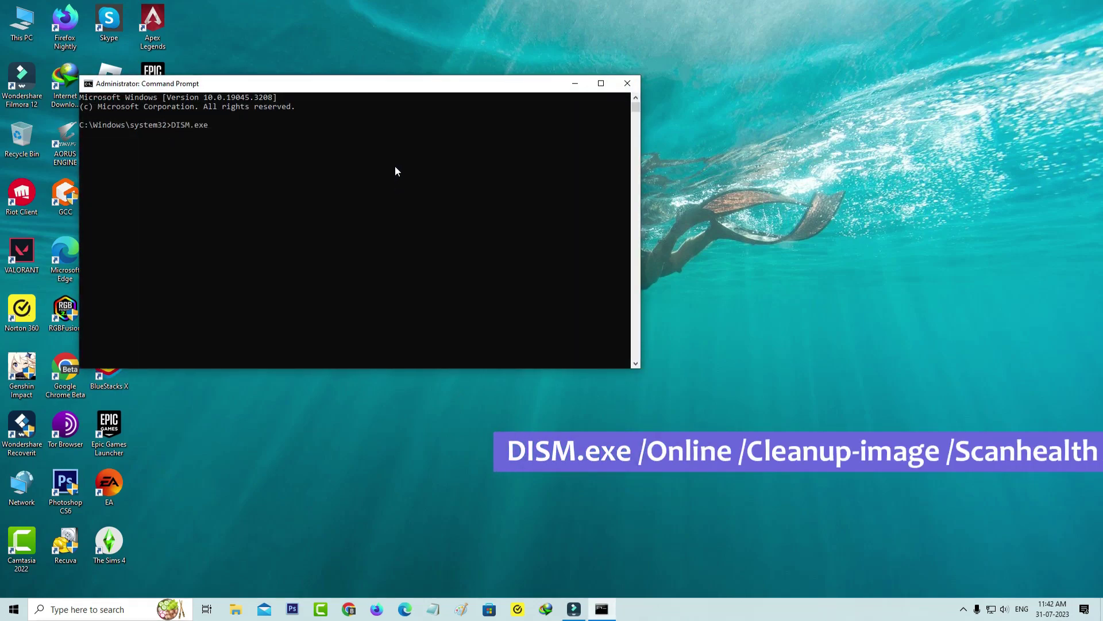
text( /Online /Cleanup-image /Sca)
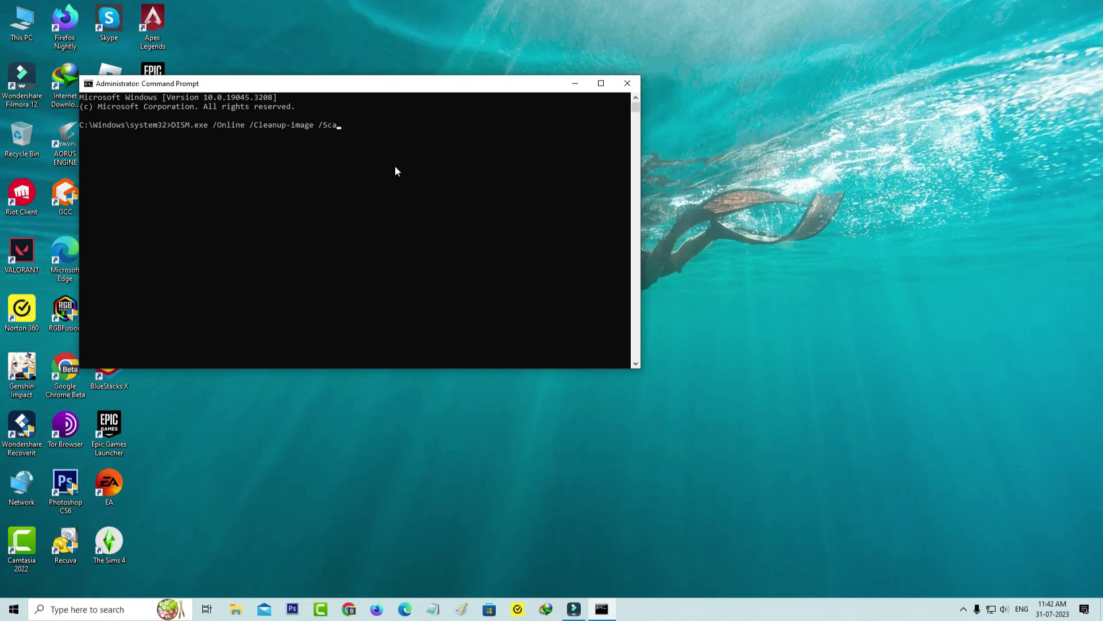
text(nhealth)
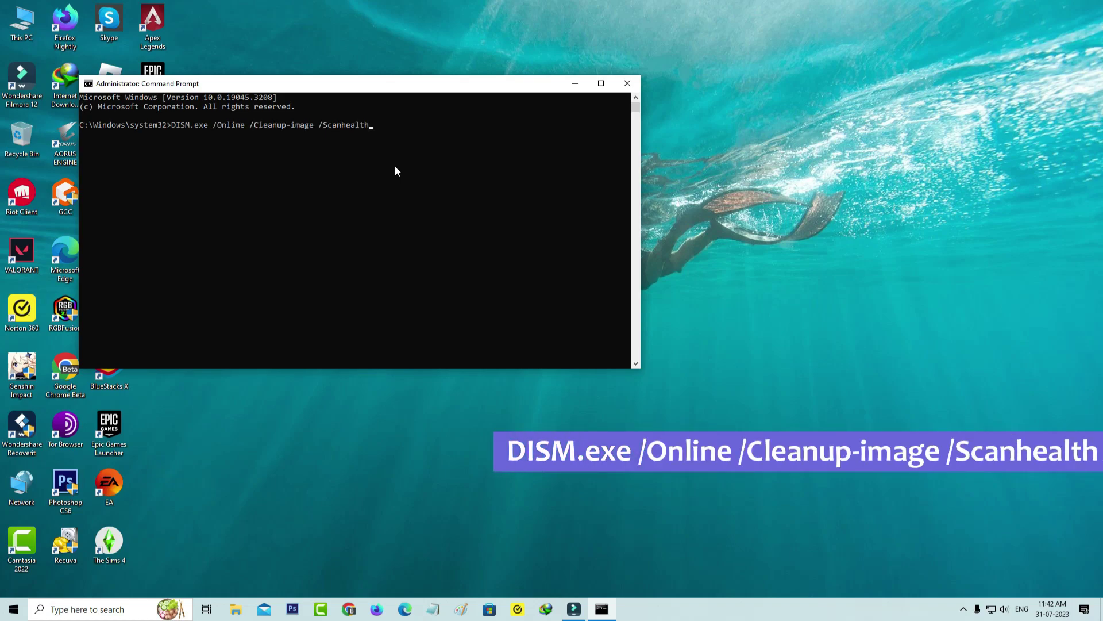
key(Return)
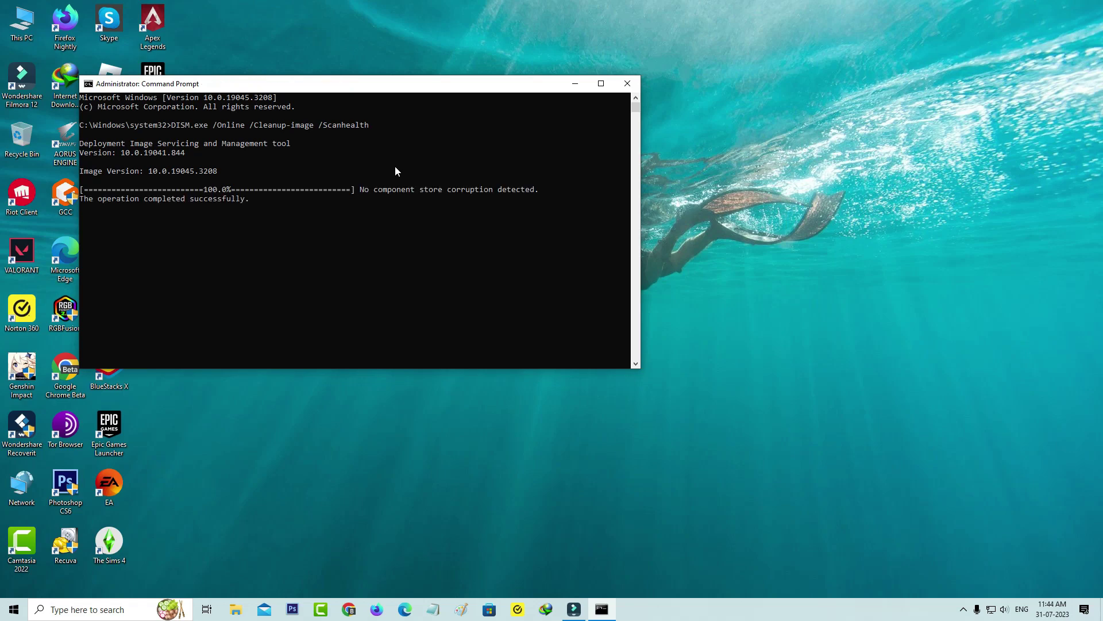
Run DISM.exe /Online /Cleanup-image /Restorehealth and let it reach 100%
text(DISM.exe /Online /Cleanup-image /Restorehealth)
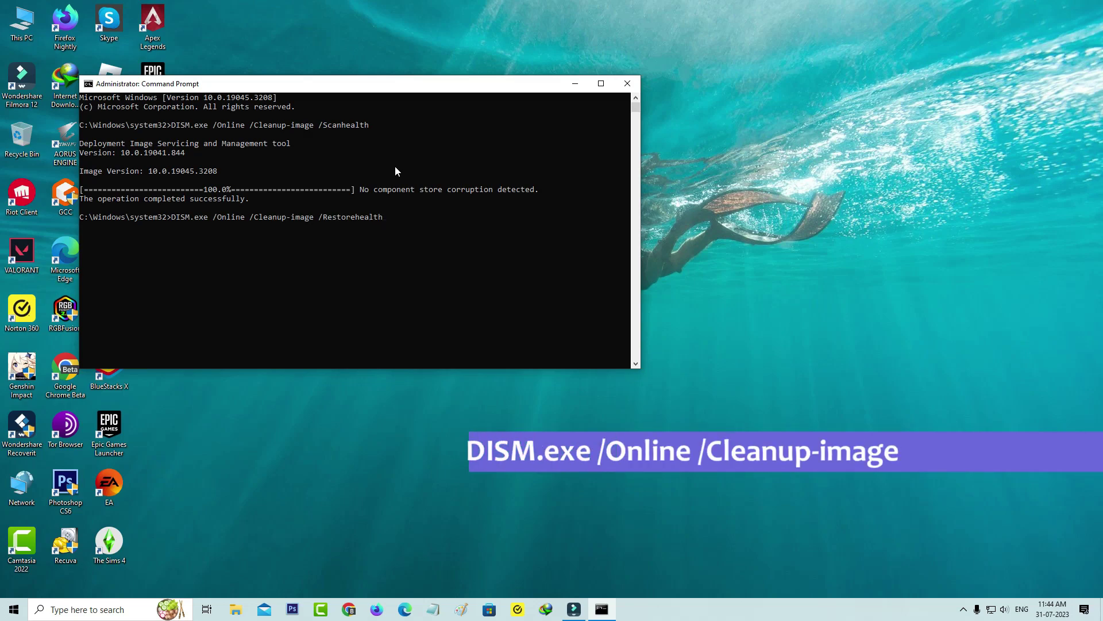
key(Return)
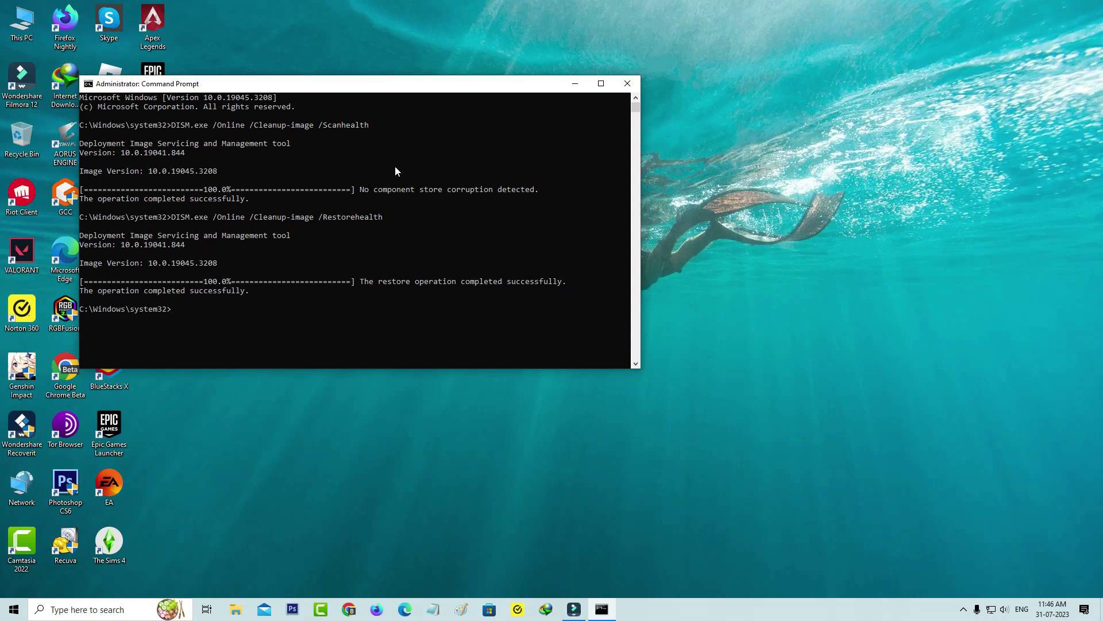
Close Command Prompt and bring up Shut Down Windows with Restart selected
click(634, 91)
key(alt+F4)
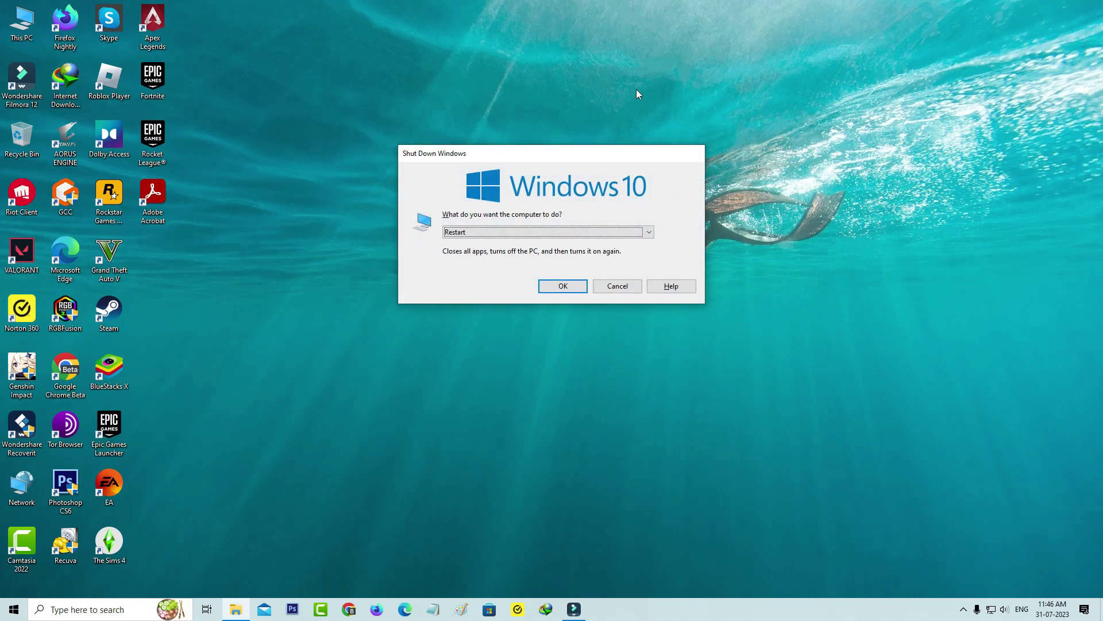